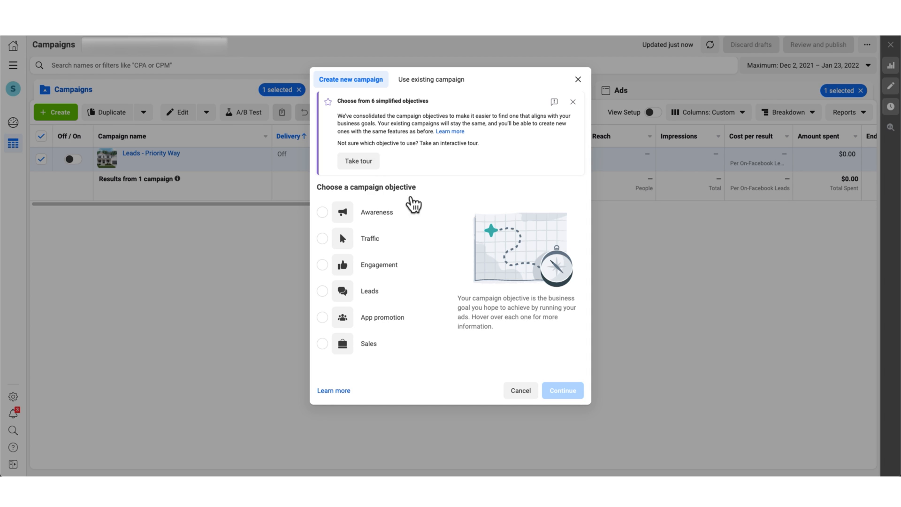
# - Dismiss the simplified-objectives notice and open a new Chrome Incognito window
pyautogui.click(573, 104)
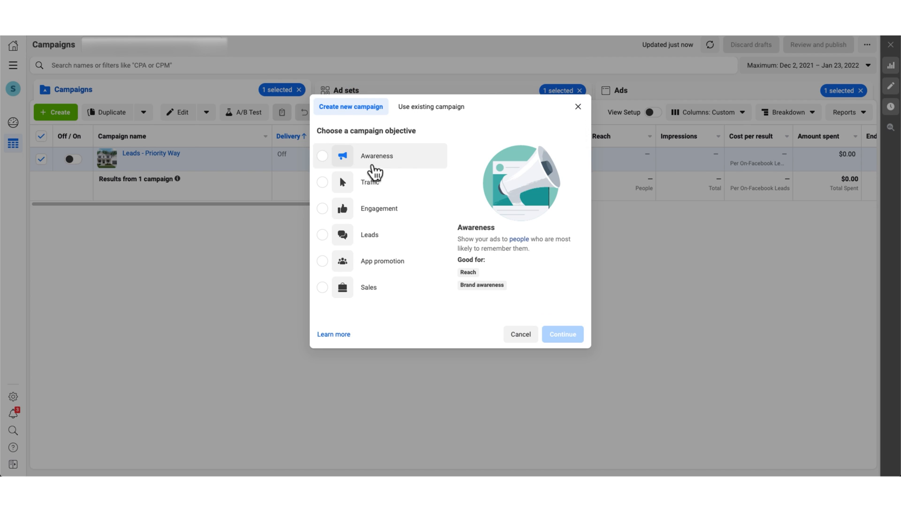
pyautogui.moveTo(398, 166)
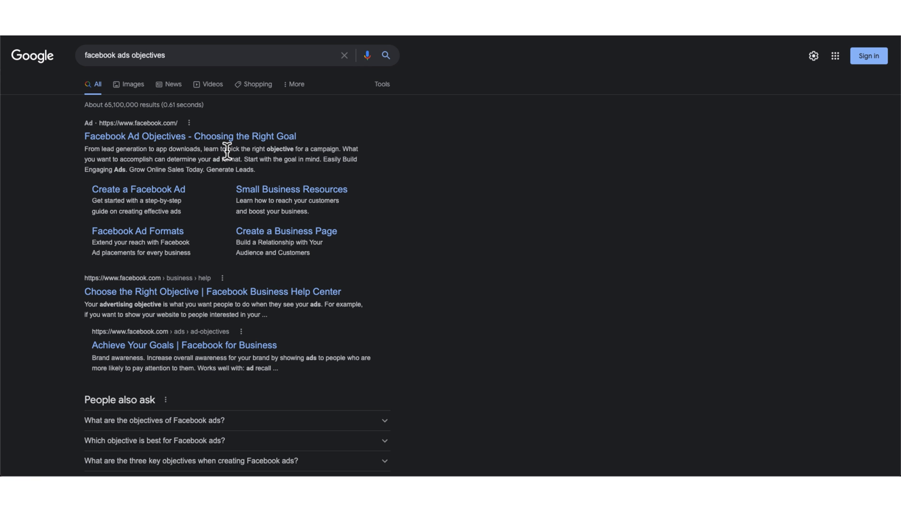
# - Browse image results for 'facebook ads objectives' and preview a campaign objectives chart
pyautogui.click(132, 85)
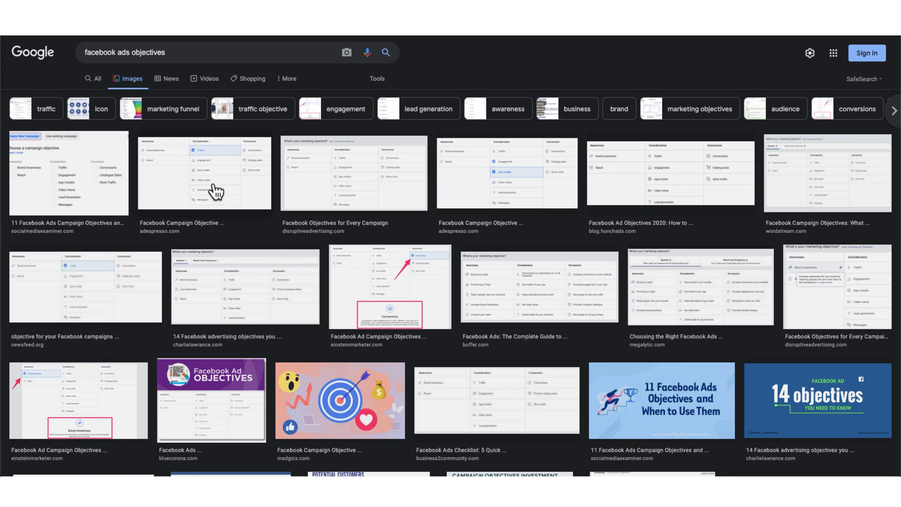
pyautogui.click(206, 183)
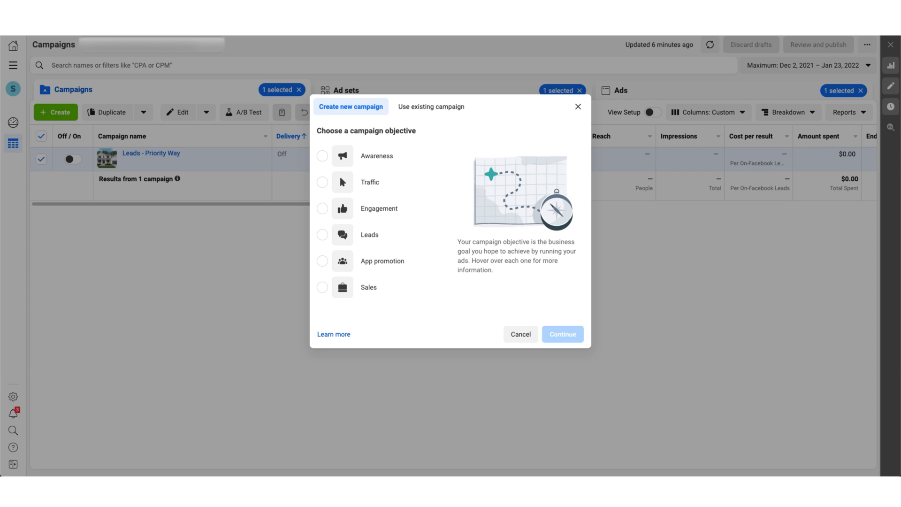
# - Pick Leads as the campaign objective and continue to create the campaign
pyautogui.moveTo(439, 230)
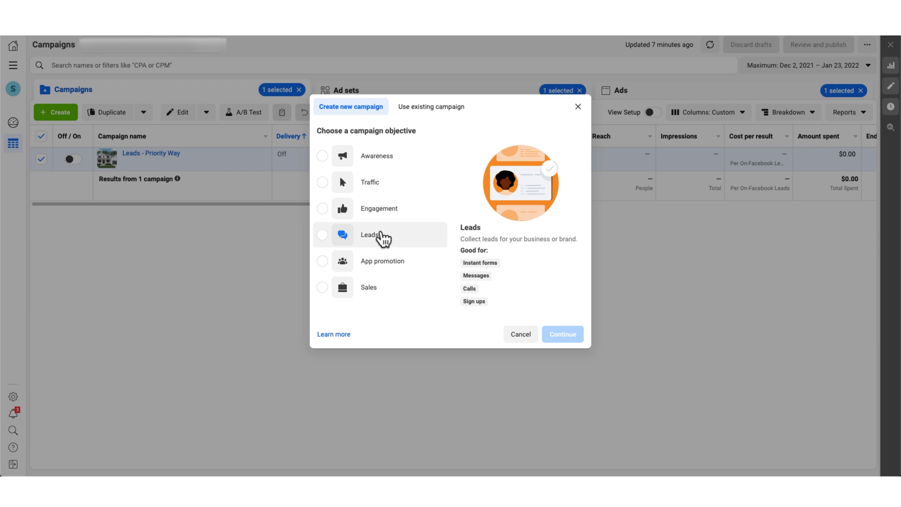
pyautogui.click(382, 234)
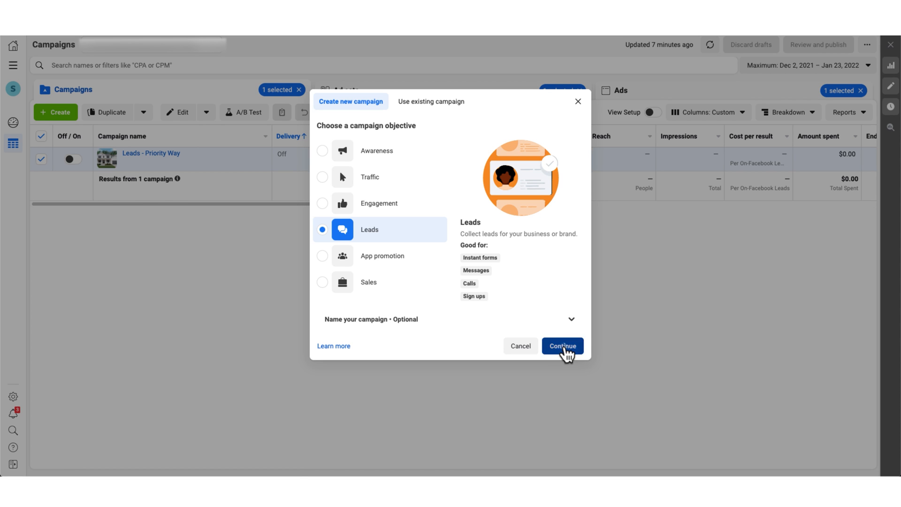
pyautogui.click(566, 347)
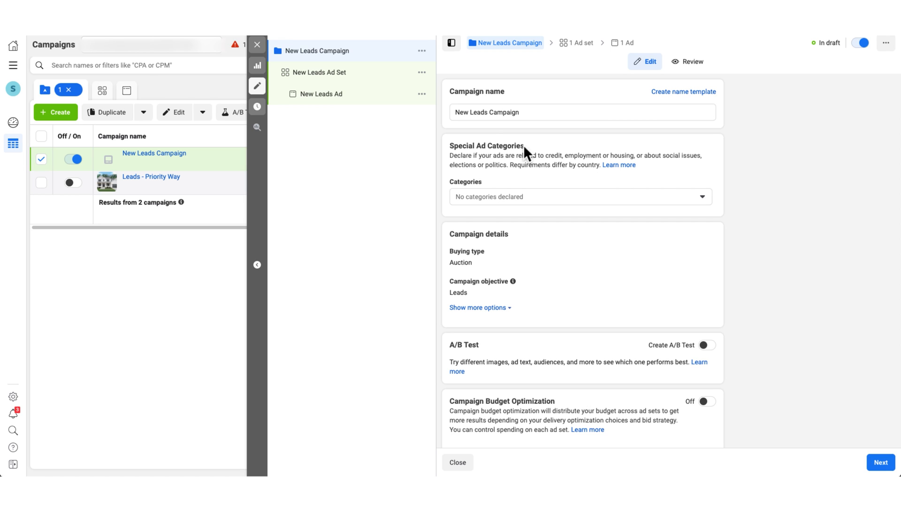
# - Declare Housing as the campaign's special ad category, with United States as the country
pyautogui.click(546, 198)
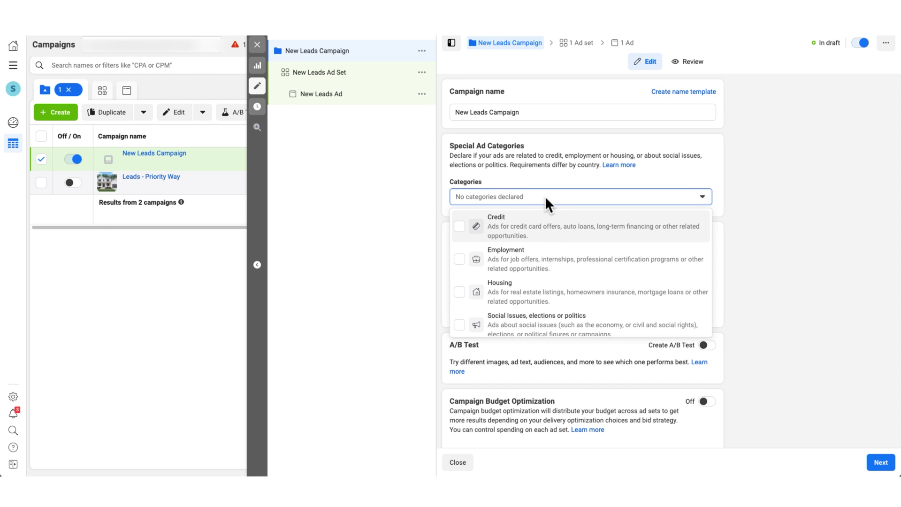
pyautogui.click(558, 300)
pyautogui.click(827, 299)
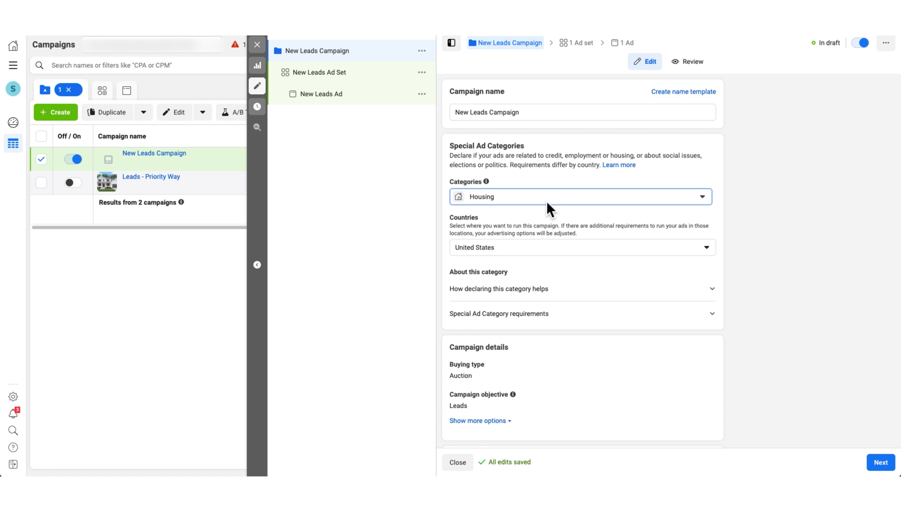
# - Keep Housing checked as the special ad category and review the Countries list
pyautogui.click(493, 197)
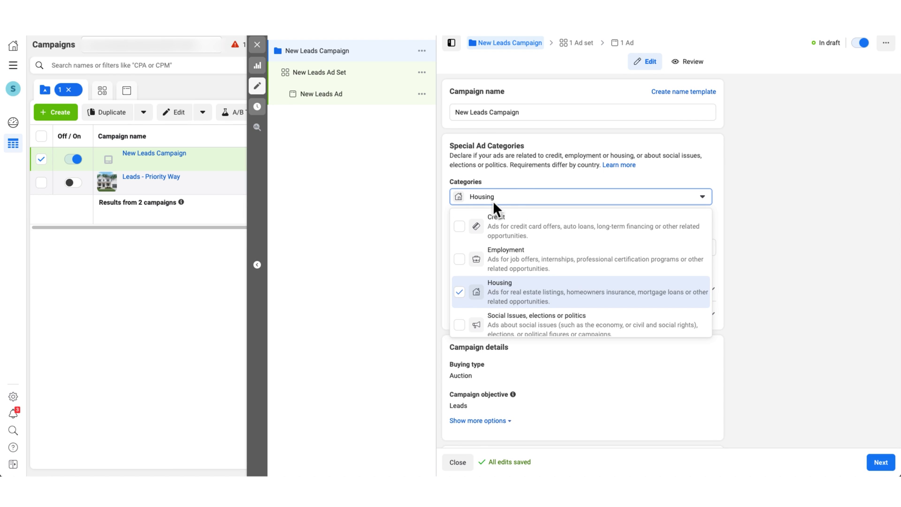
pyautogui.click(513, 306)
pyautogui.click(513, 305)
pyautogui.click(812, 259)
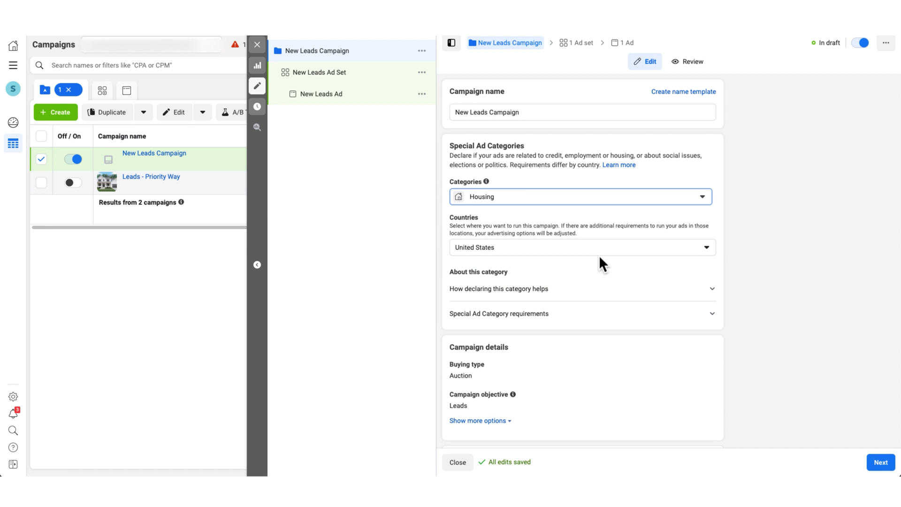
pyautogui.click(573, 255)
pyautogui.click(573, 255)
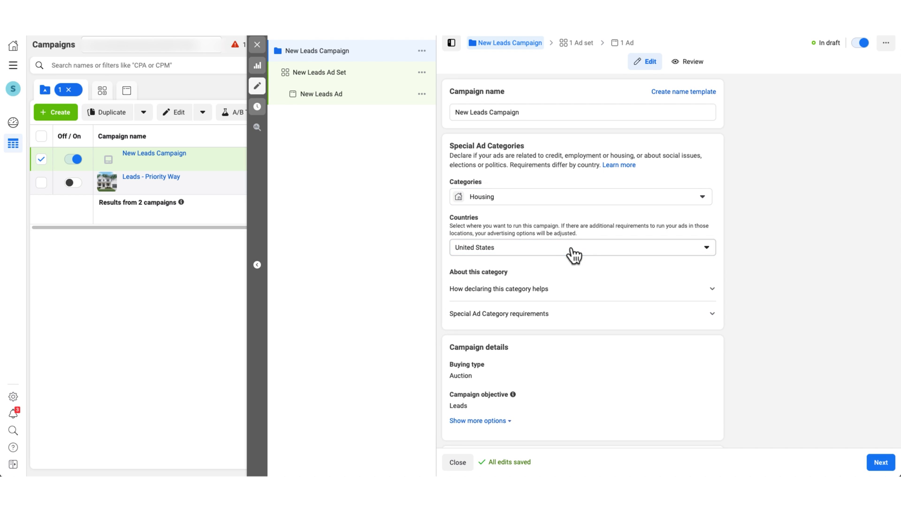
pyautogui.click(573, 255)
pyautogui.click(787, 253)
# - Expand the 'How declaring this category helps' and 'Special Ad Category requirements' explanations
pyautogui.scroll(-1, 787, 253)
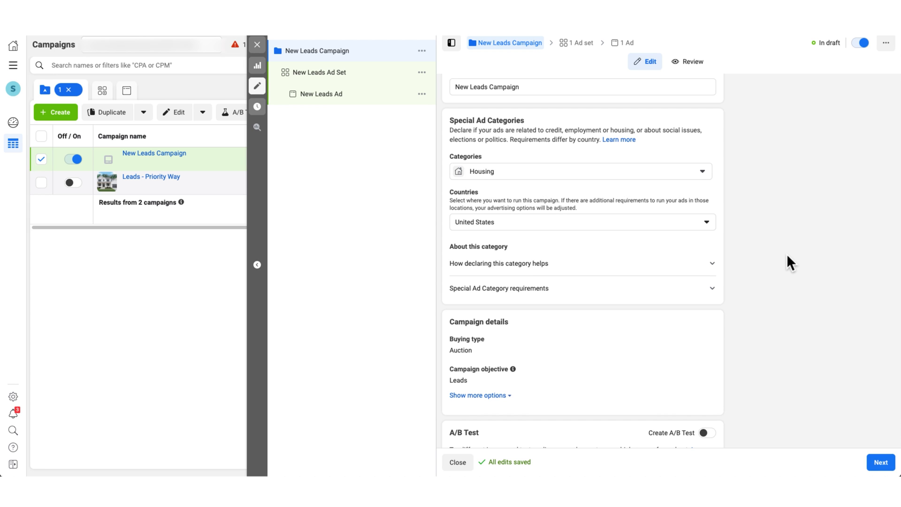
pyautogui.scroll(-1, 787, 253)
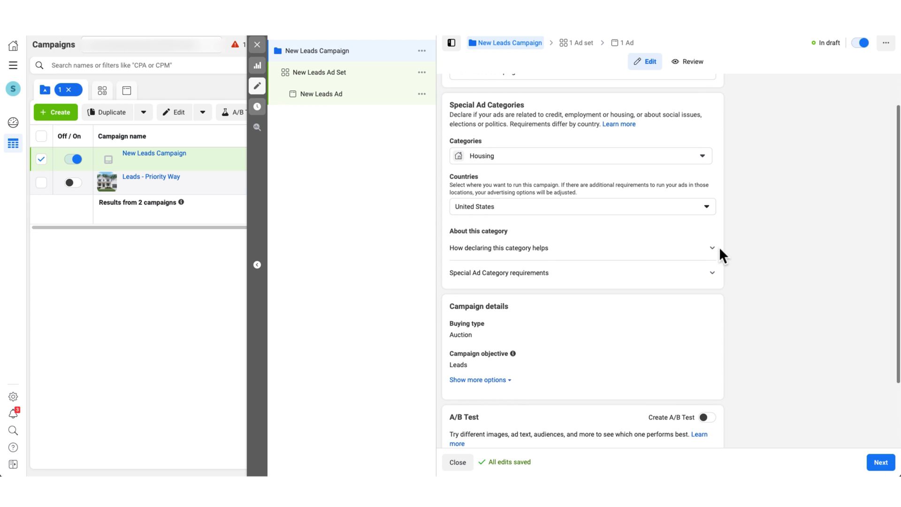
pyautogui.click(686, 254)
pyautogui.scroll(-1, 676, 257)
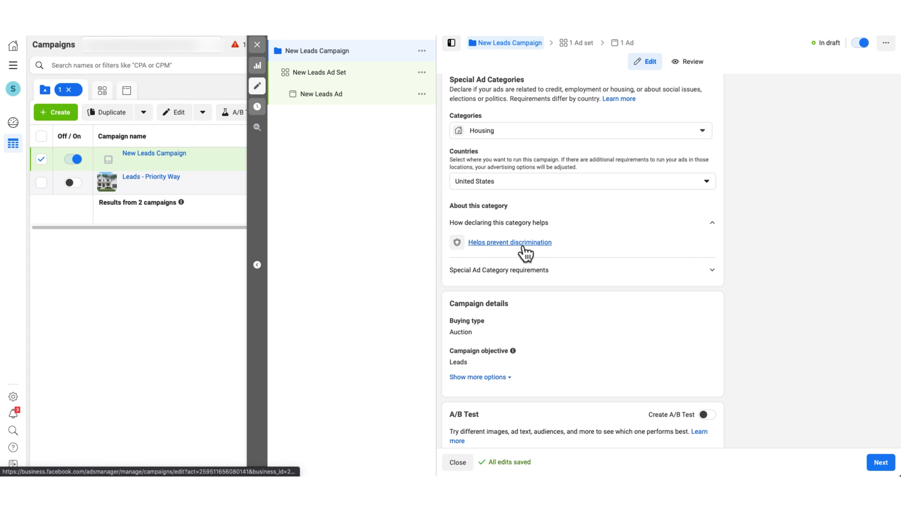
pyautogui.click(679, 276)
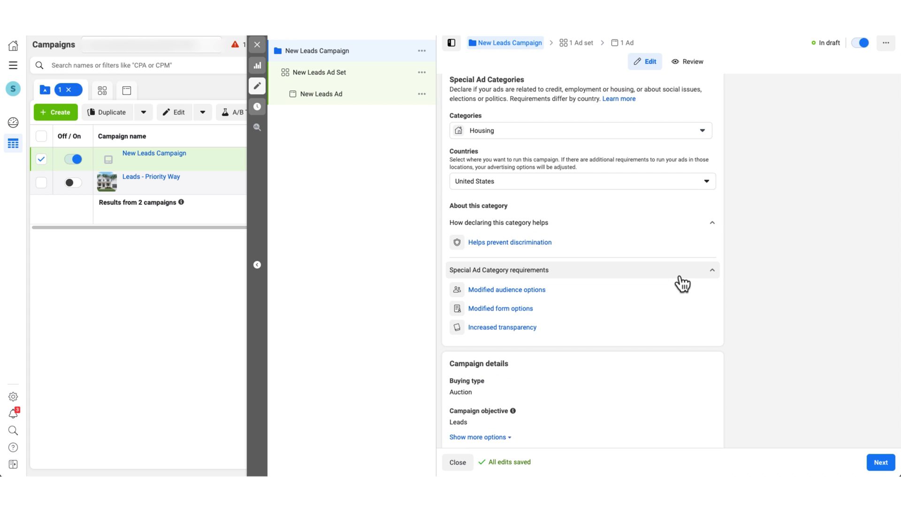
pyautogui.scroll(-2, 683, 284)
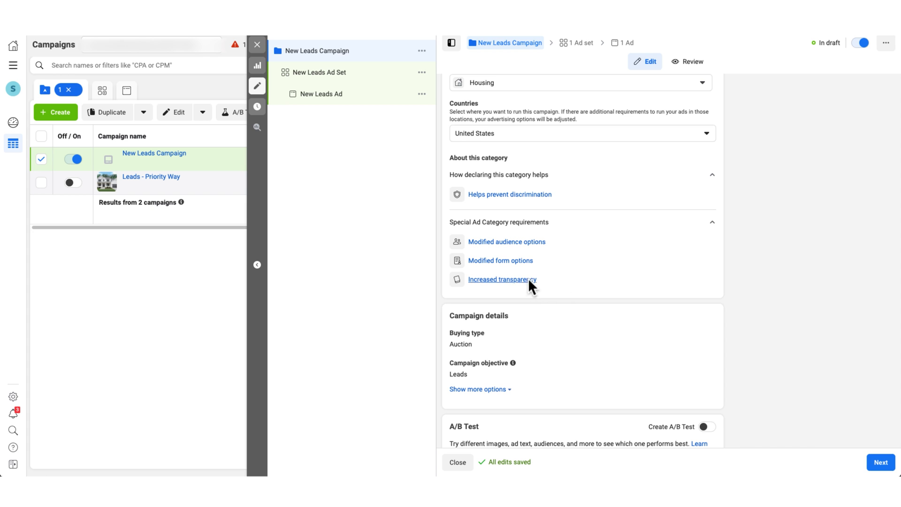
pyautogui.click(511, 243)
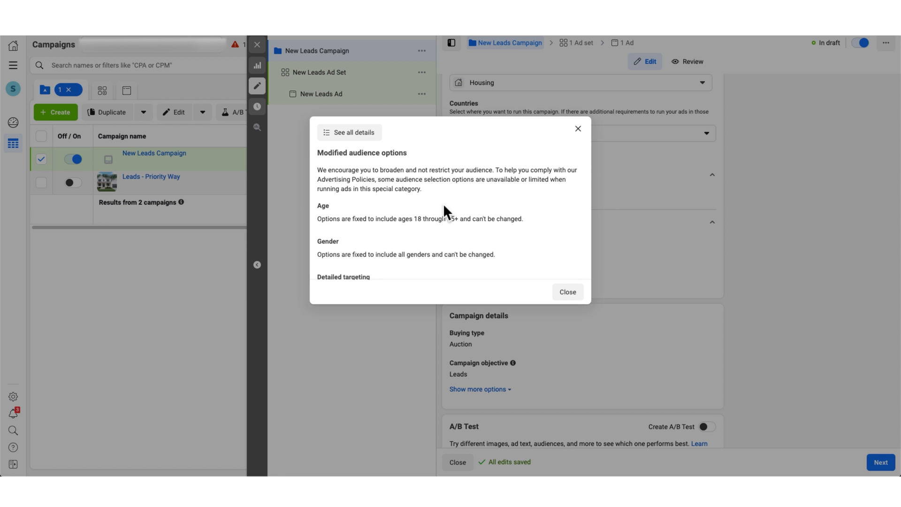
pyautogui.scroll(-5, 444, 207)
pyautogui.scroll(-1, 444, 212)
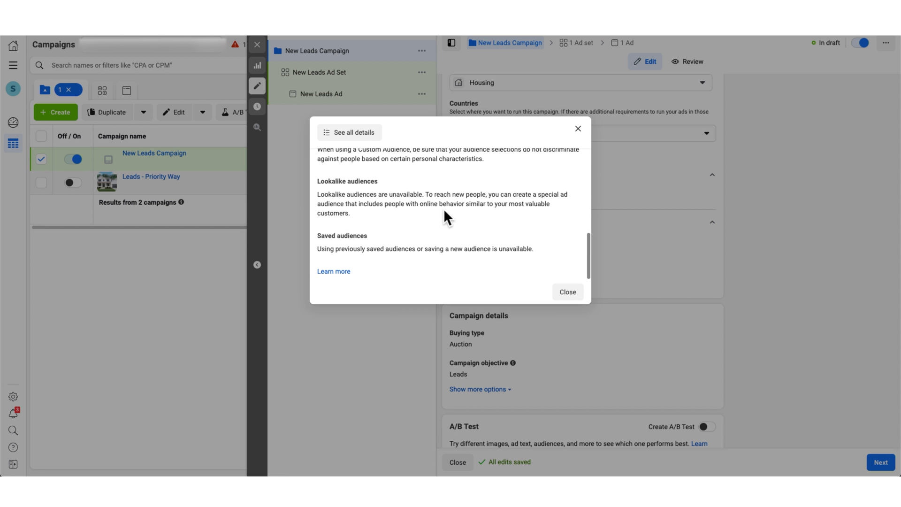
pyautogui.click(578, 129)
pyautogui.click(530, 259)
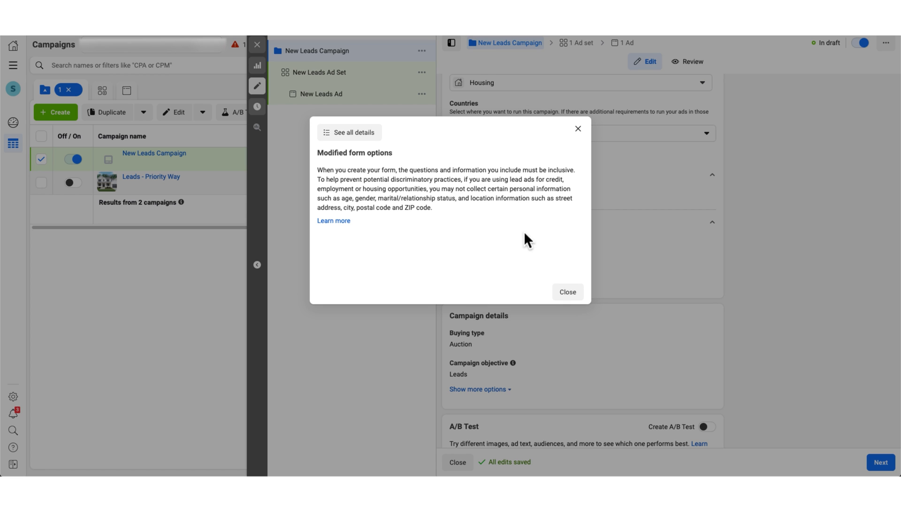
pyautogui.click(578, 128)
pyautogui.click(514, 279)
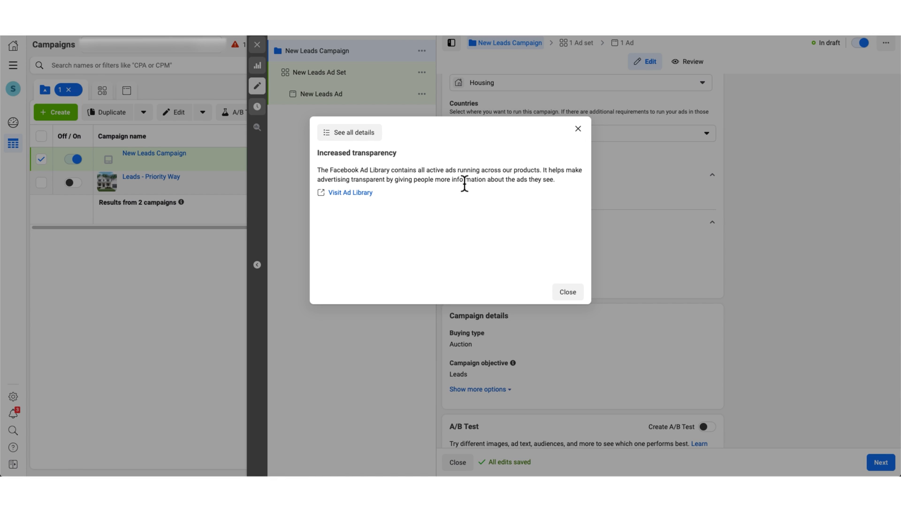
pyautogui.click(578, 128)
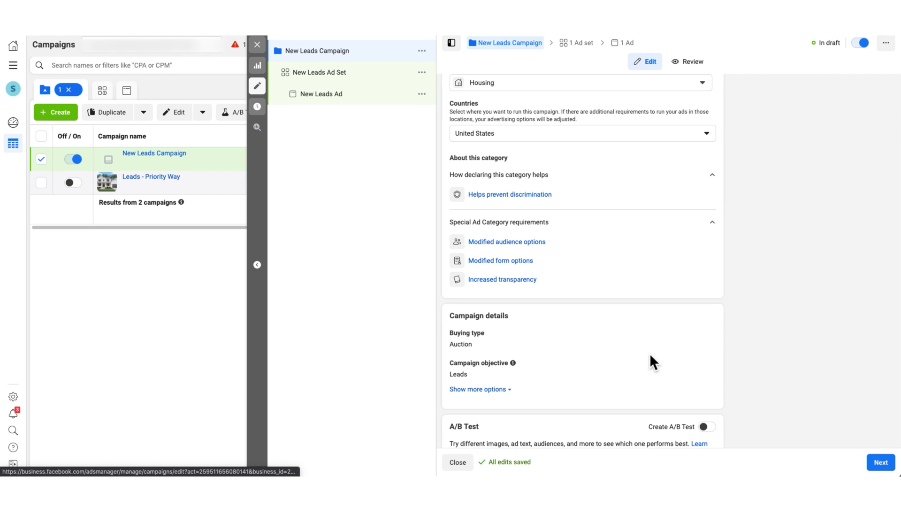
# - Enable campaign budget optimization with a $20.00 daily budget, then proceed to the ad set
pyautogui.scroll(-2, 650, 356)
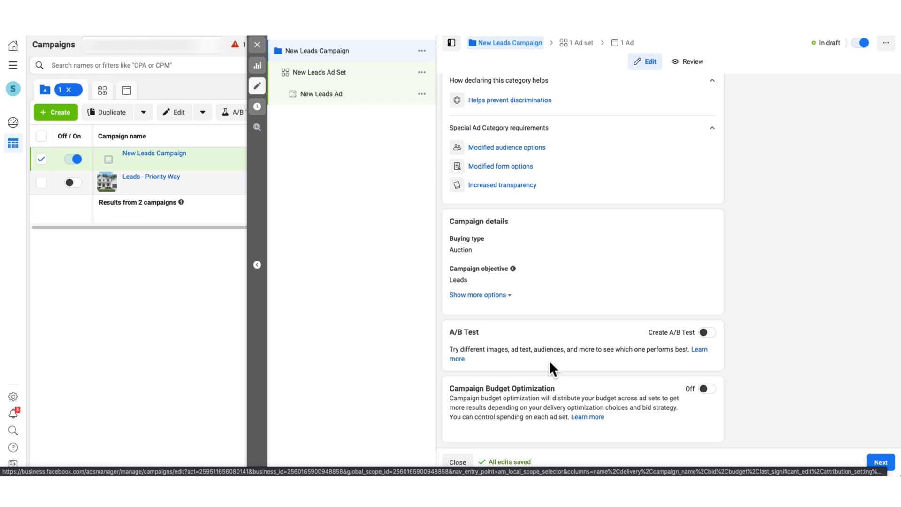
pyautogui.click(706, 390)
pyautogui.scroll(-2, 650, 380)
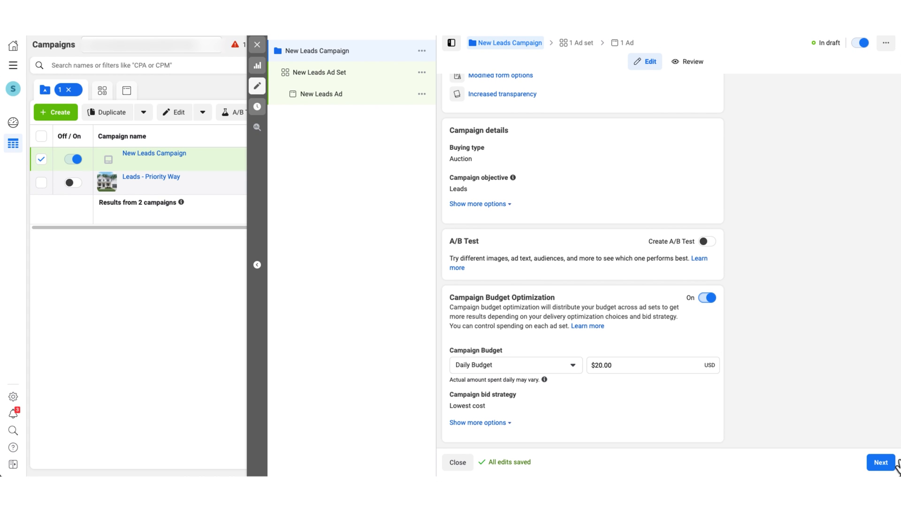
pyautogui.click(881, 462)
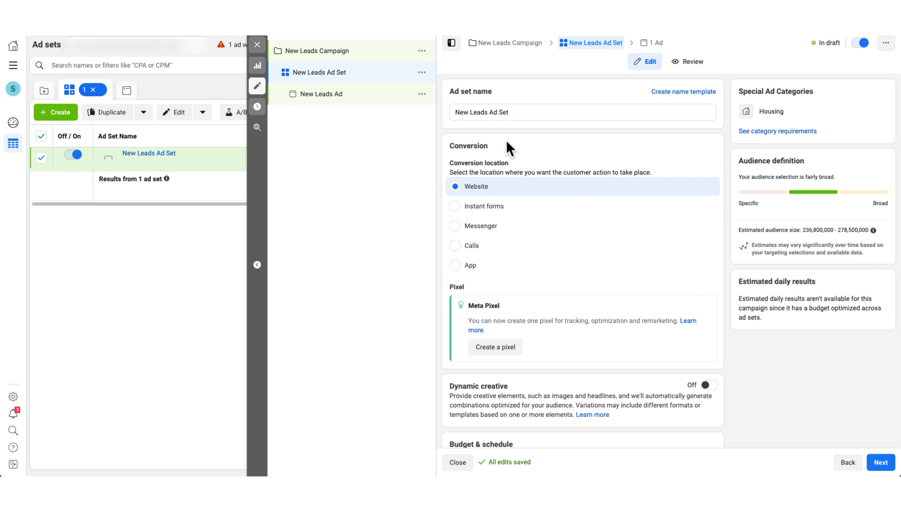
pyautogui.tripleClick(477, 108)
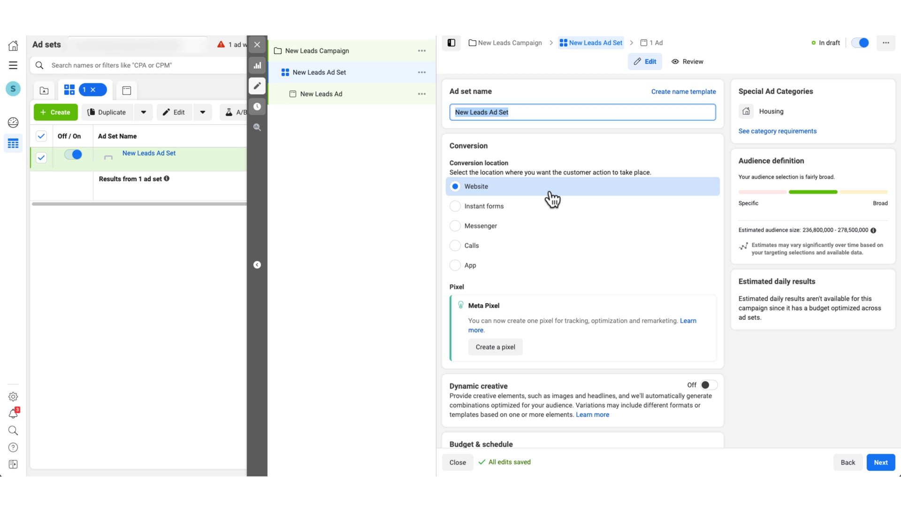
# - Set the ad set's conversion location to Instant forms
pyautogui.click(509, 217)
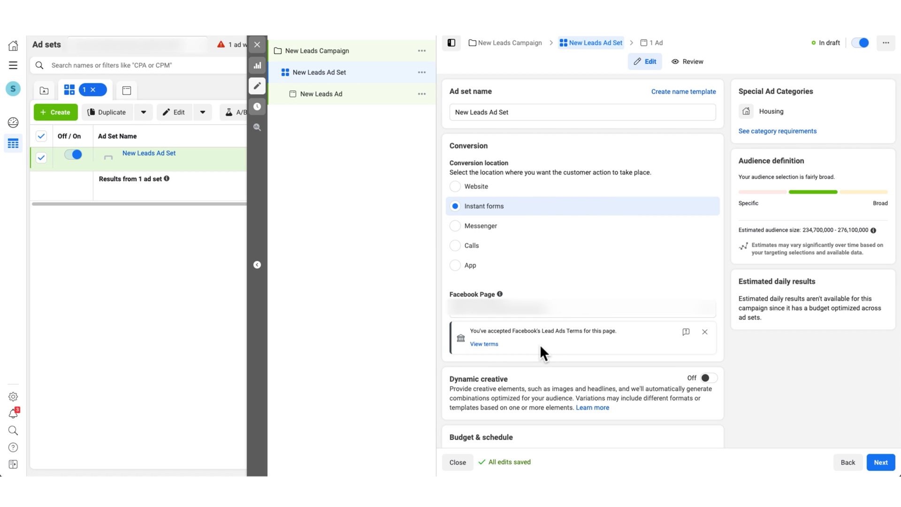
# - Scroll down to the Audience section to review location, age and gender settings
pyautogui.scroll(-6, 539, 344)
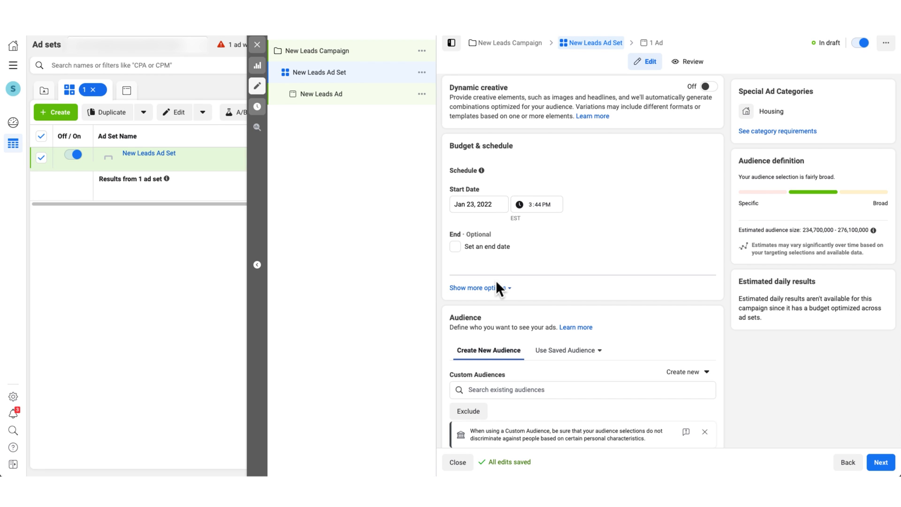
pyautogui.scroll(-3, 496, 280)
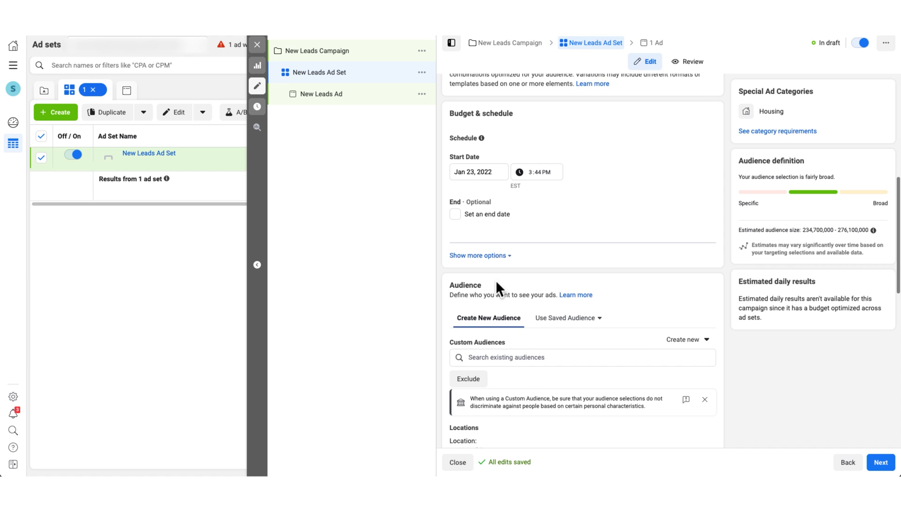
pyautogui.scroll(-5, 496, 279)
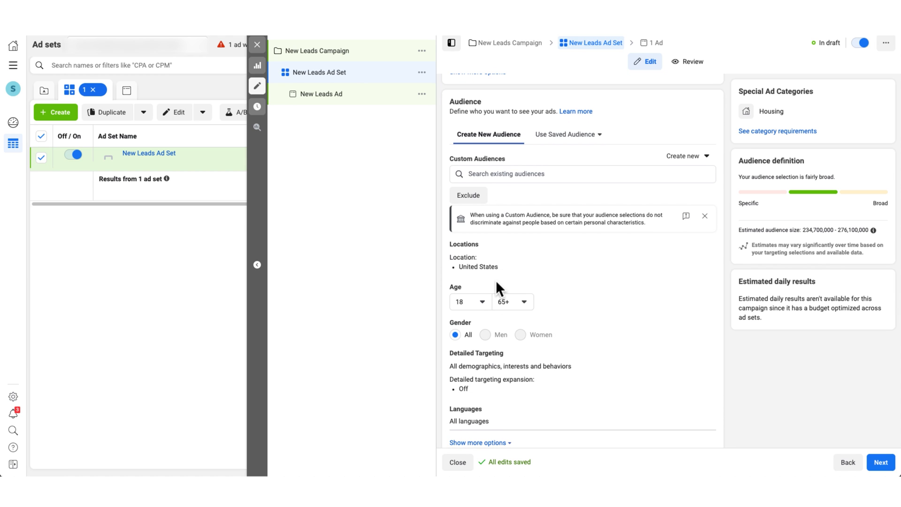
pyautogui.scroll(-1, 496, 280)
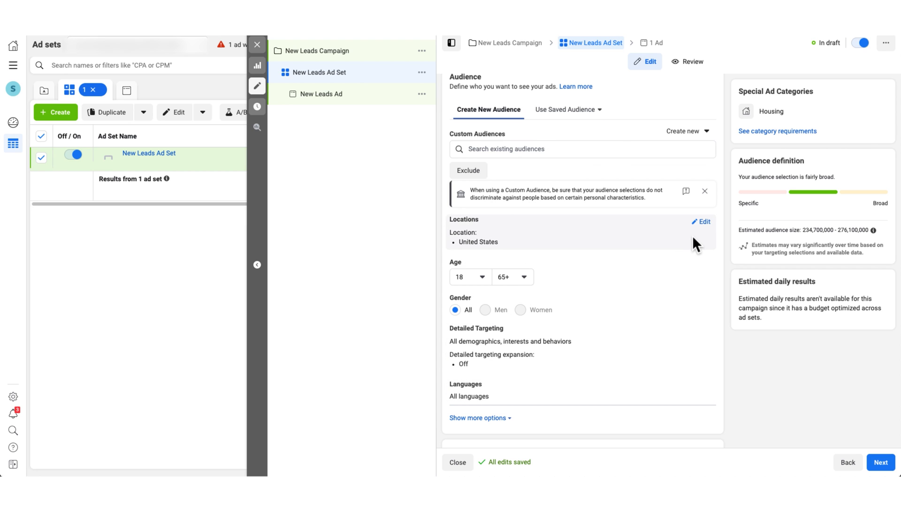
# - Change the audience location to people living in Dallas, Texas within a +15 mi radius
pyautogui.click(700, 221)
pyautogui.click(495, 234)
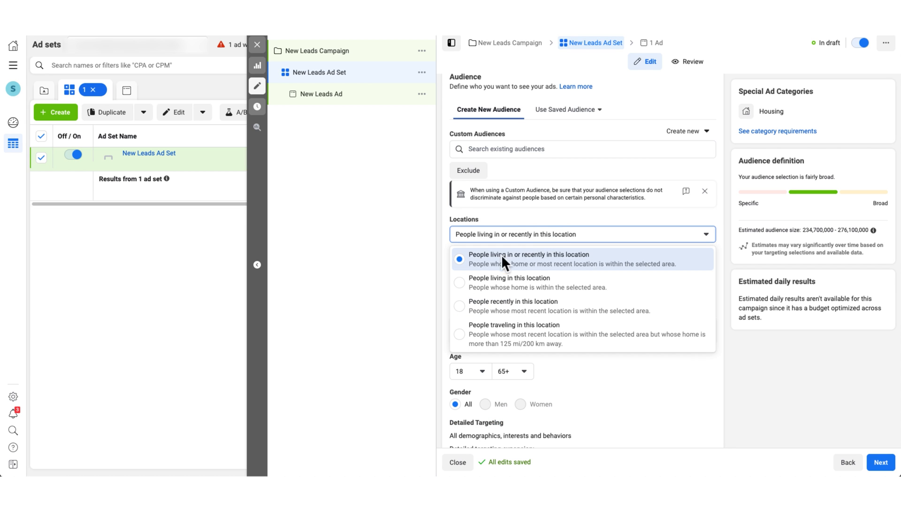
pyautogui.click(490, 277)
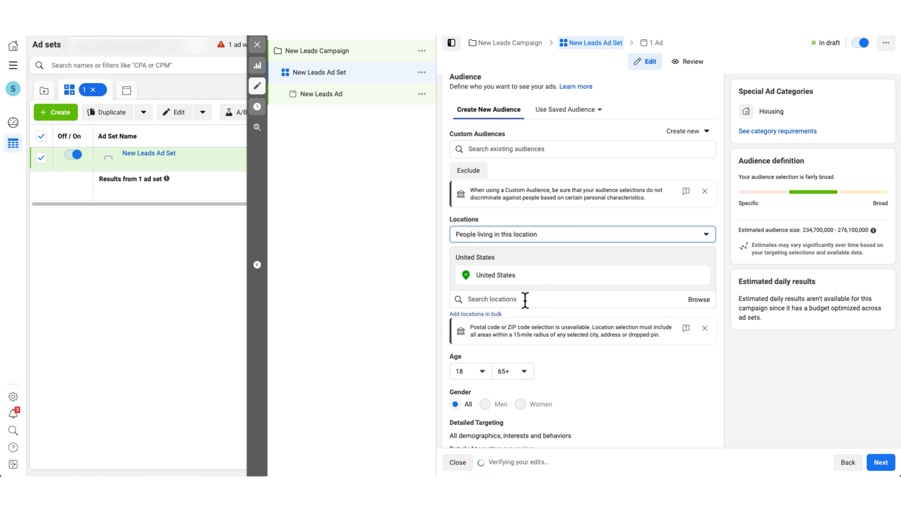
pyautogui.click(526, 300)
pyautogui.write('dallas')
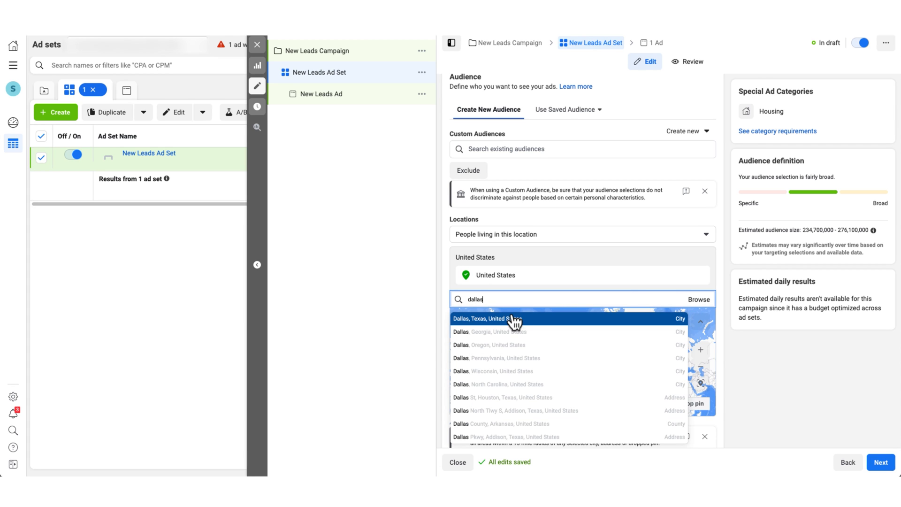
pyautogui.click(513, 319)
pyautogui.click(556, 275)
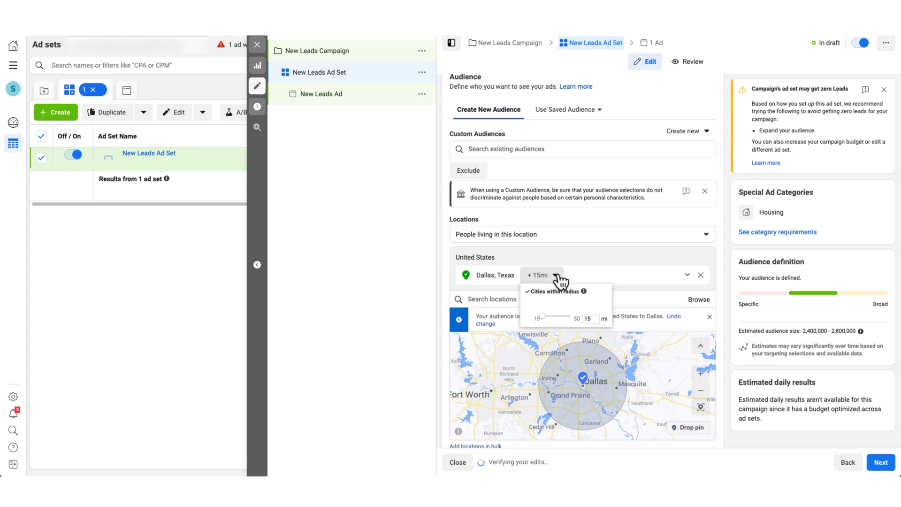
pyautogui.click(641, 299)
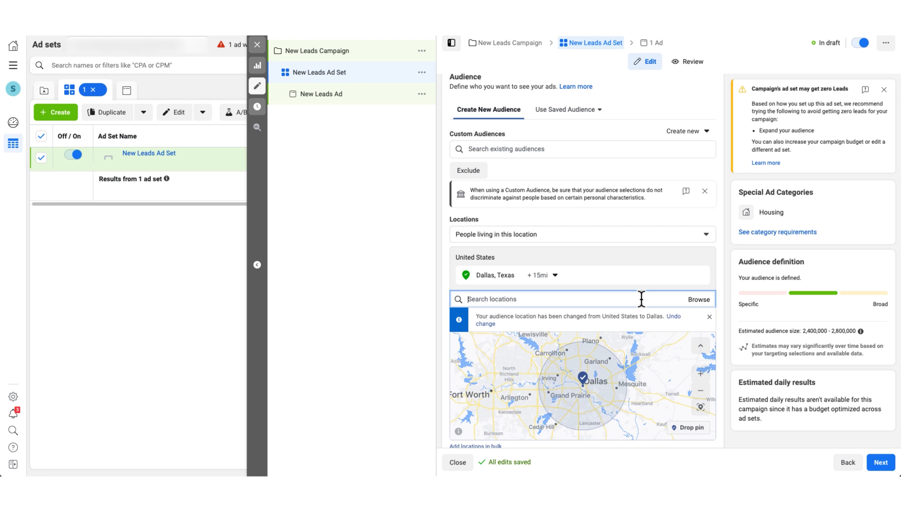
pyautogui.scroll(-3, 641, 299)
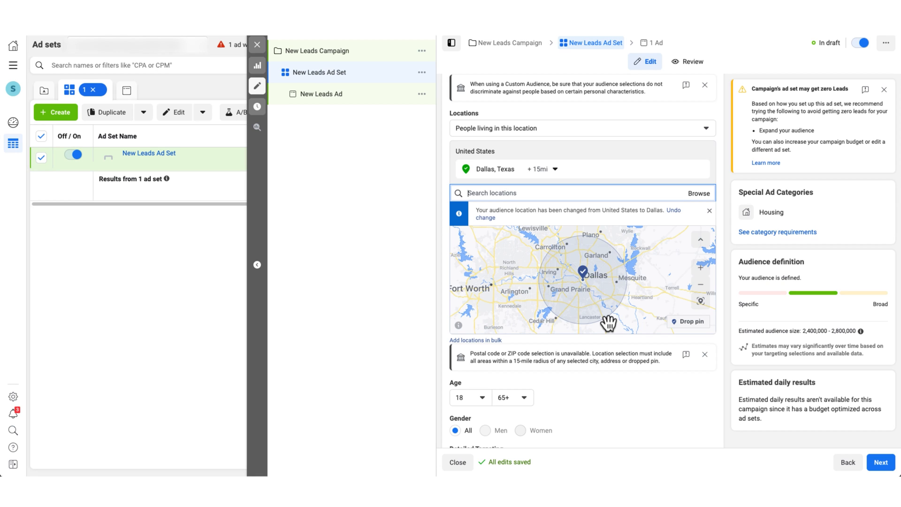
# - Open Detailed Targeting for editing and highlight the possible zero-leads warning
pyautogui.scroll(-5, 609, 323)
pyautogui.scroll(-3, 623, 403)
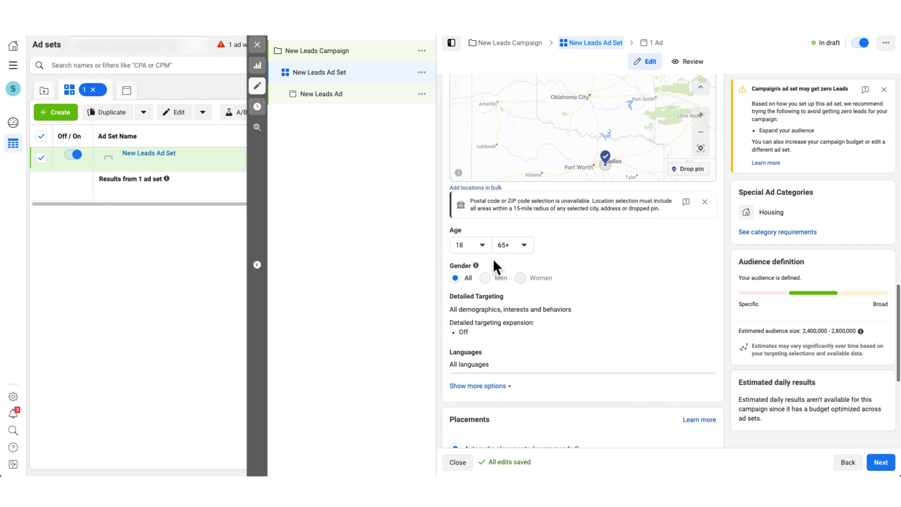
pyautogui.moveTo(465, 241)
pyautogui.scroll(-2, 525, 287)
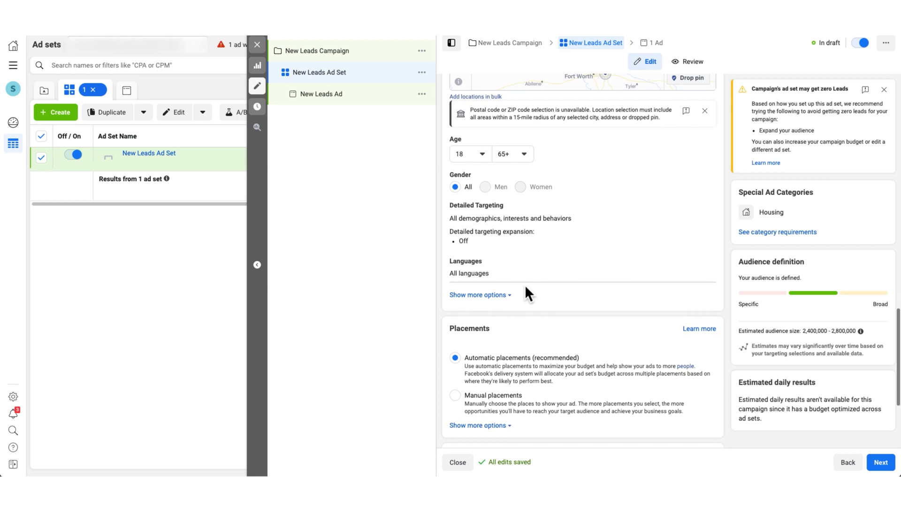
pyautogui.moveTo(482, 216)
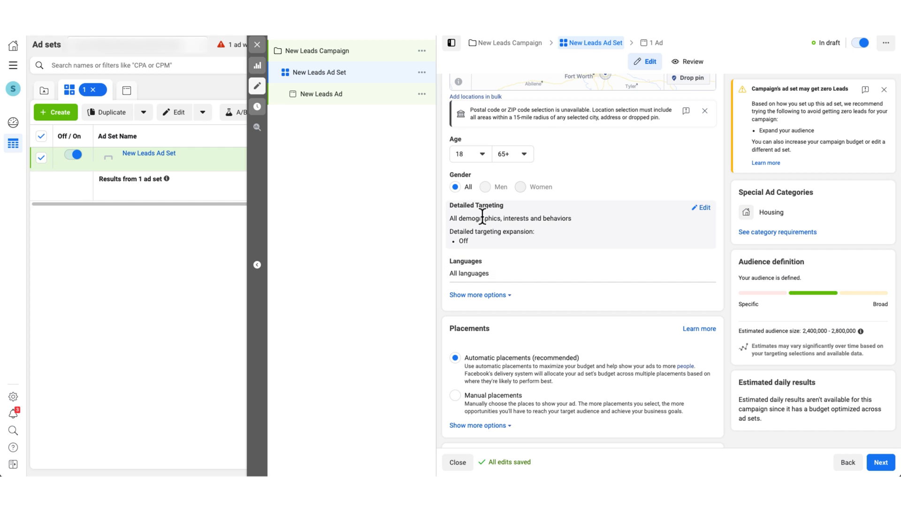
pyautogui.click(704, 208)
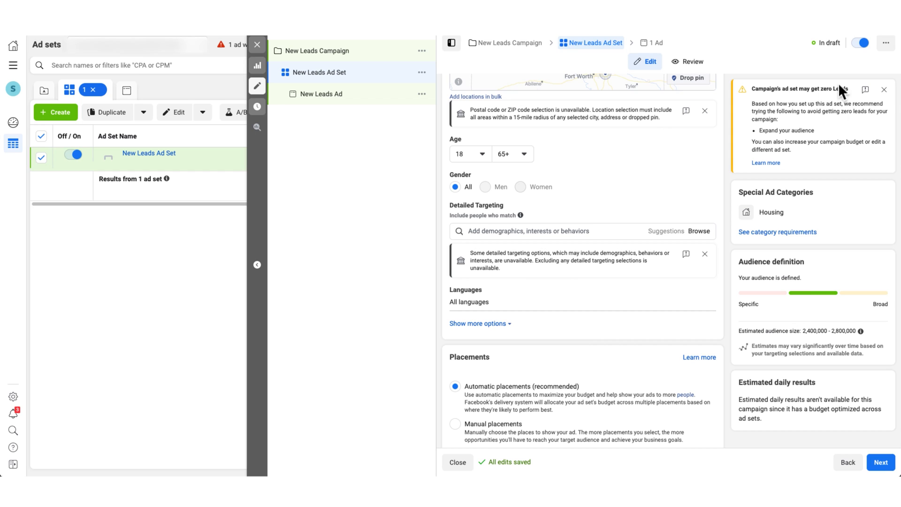
pyautogui.moveTo(750, 88); pyautogui.dragTo(844, 92)
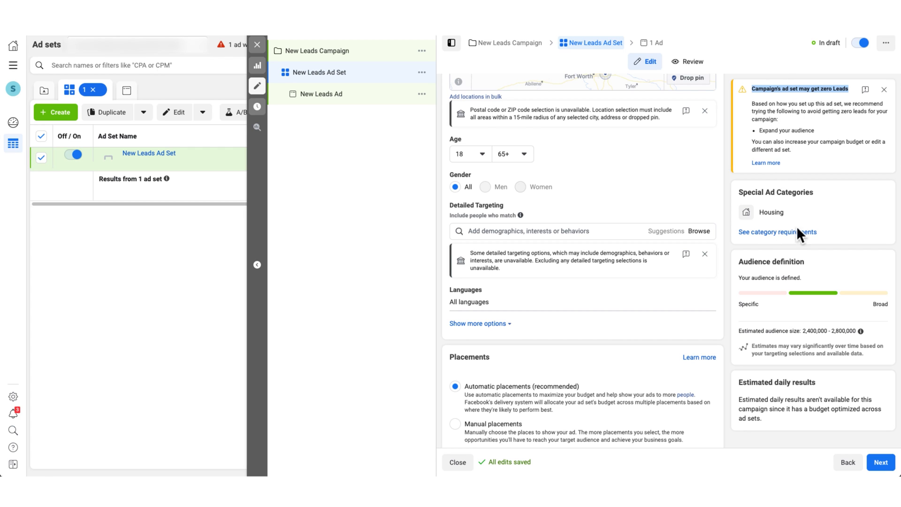
pyautogui.scroll(-4, 619, 335)
pyautogui.click(454, 242)
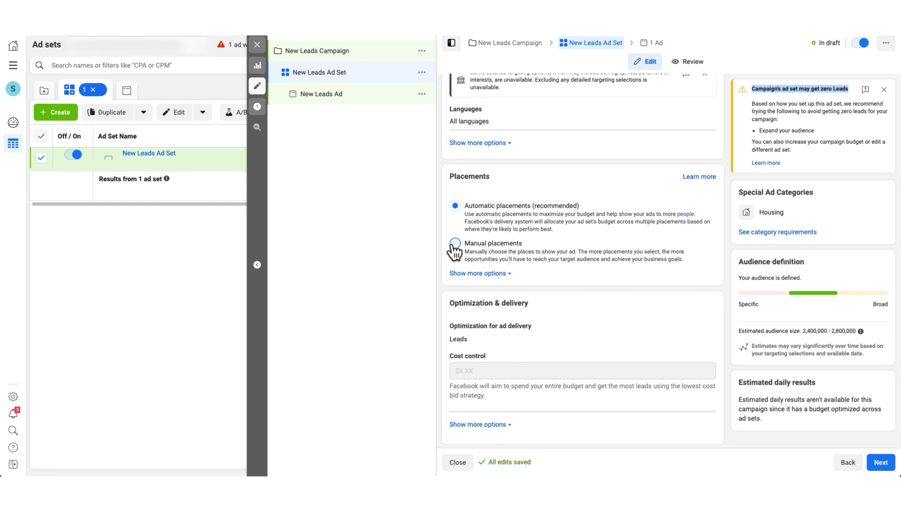
pyautogui.scroll(-1, 479, 289)
pyautogui.click(455, 281)
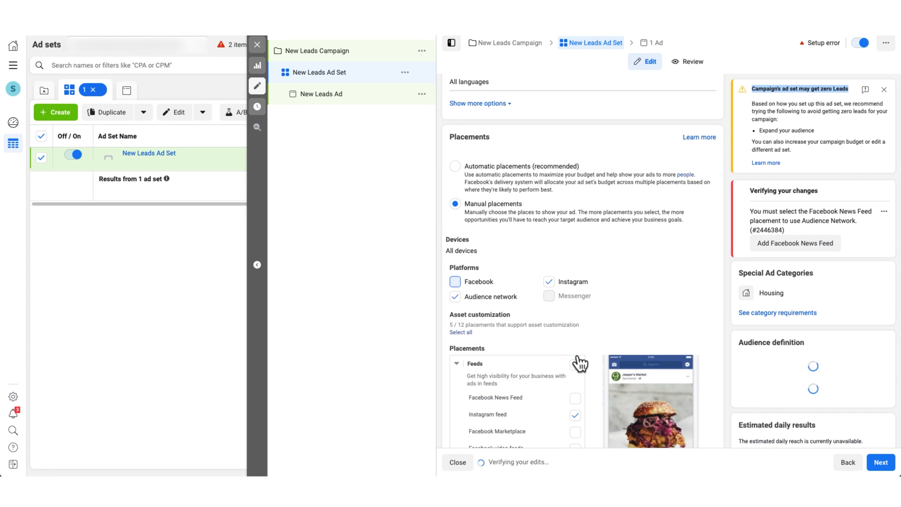
pyautogui.scroll(-2, 576, 362)
pyautogui.click(575, 346)
pyautogui.click(549, 230)
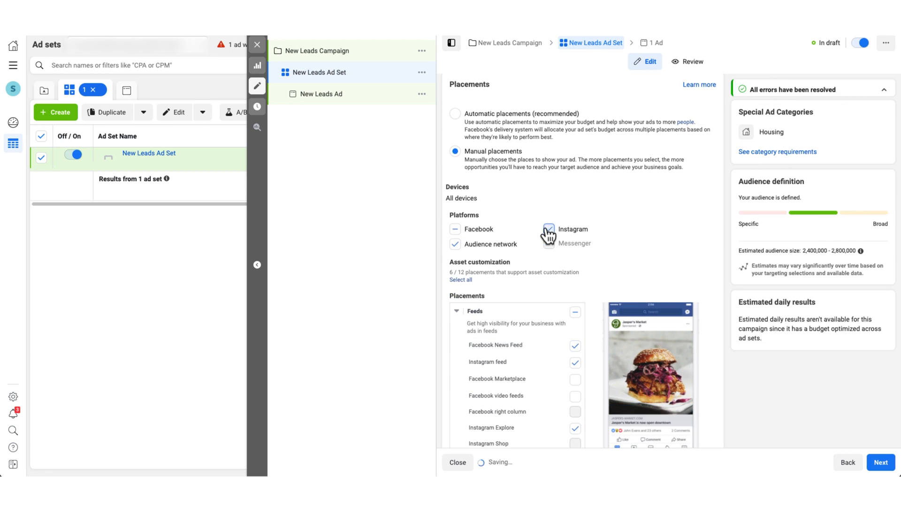
pyautogui.click(455, 244)
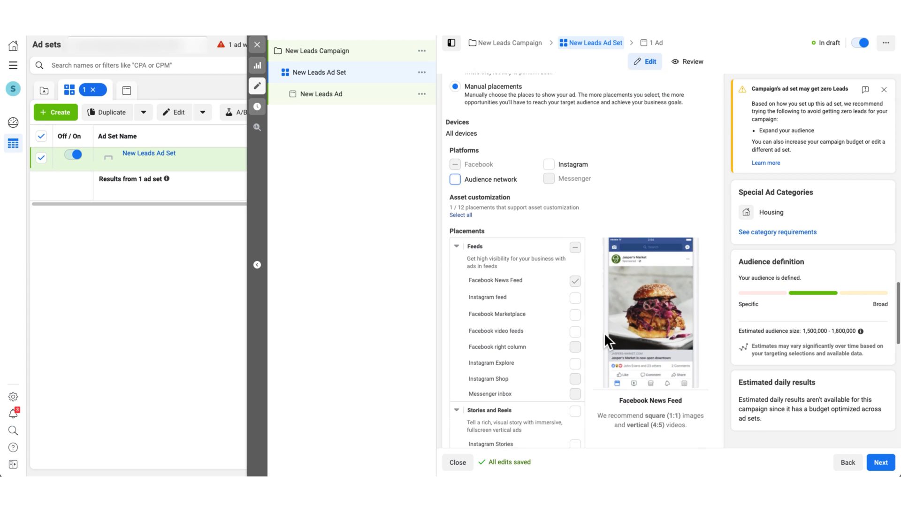
pyautogui.scroll(-2, 604, 334)
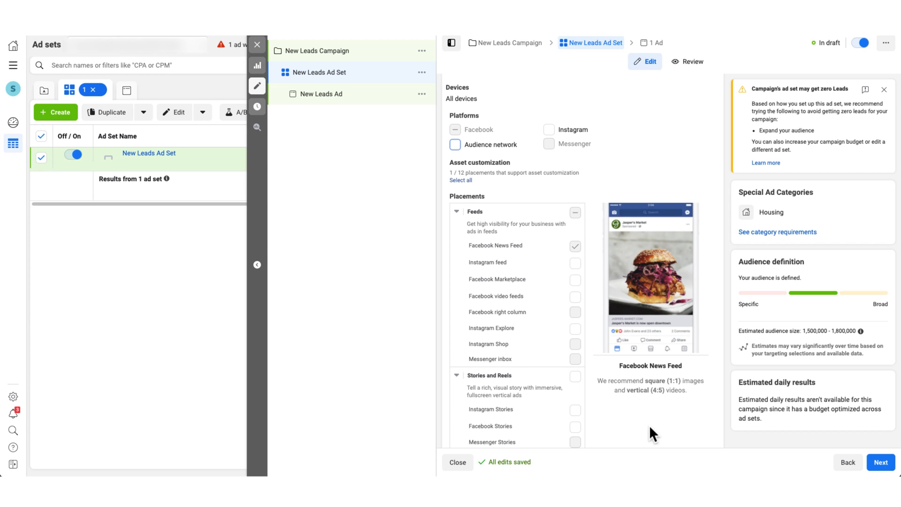
pyautogui.scroll(-5, 646, 358)
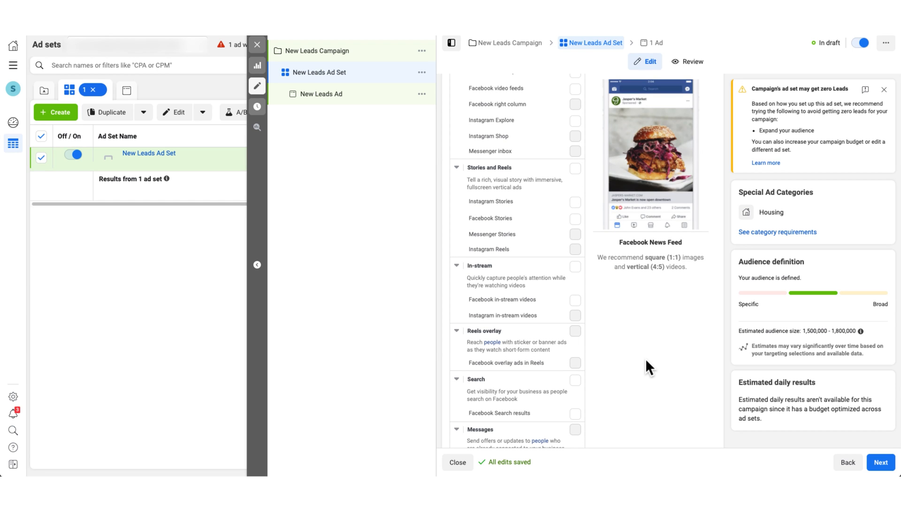
pyautogui.scroll(10, 533, 294)
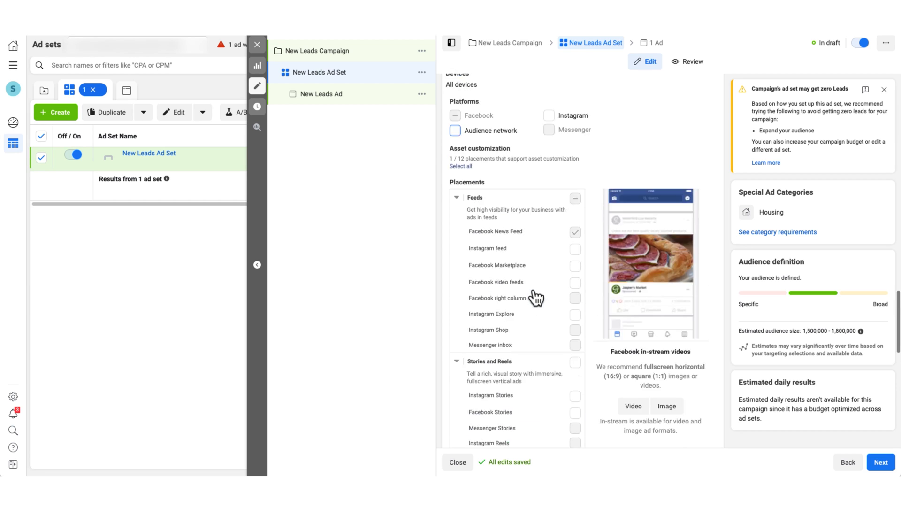
pyautogui.scroll(4, 533, 288)
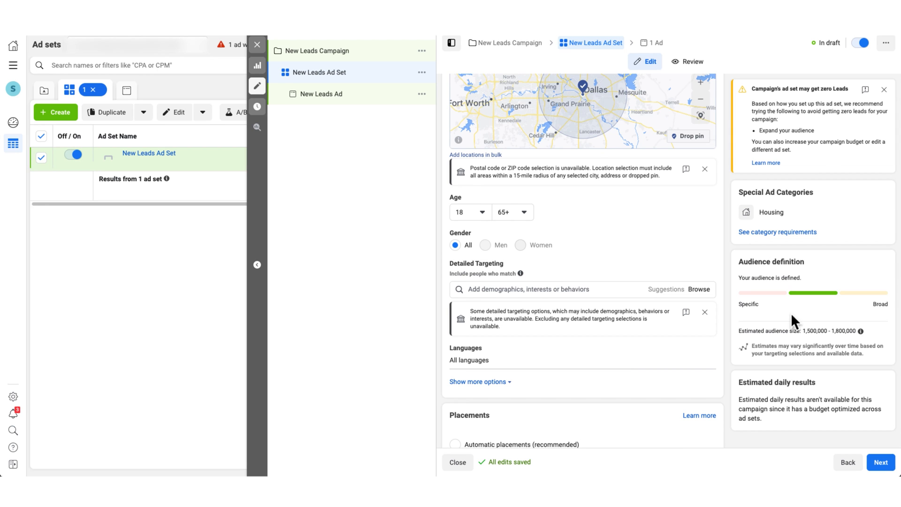
pyautogui.scroll(-8, 593, 391)
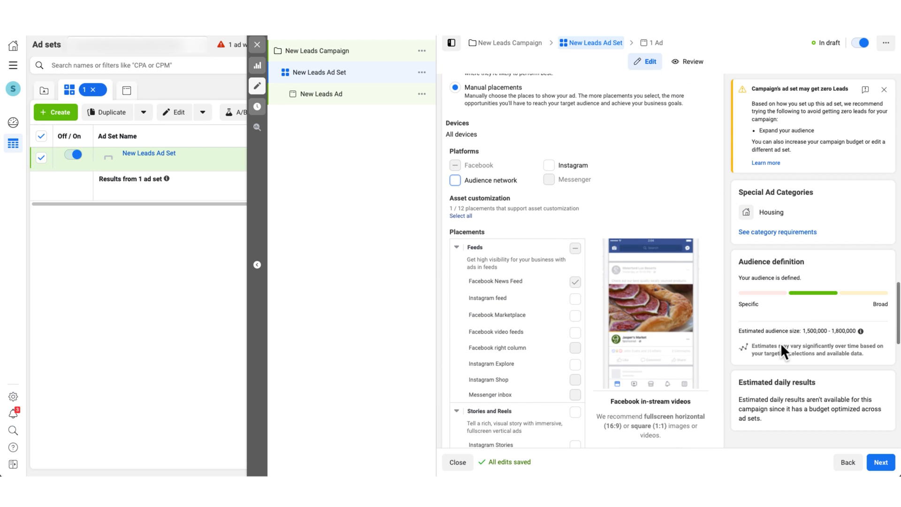
pyautogui.tripleClick(811, 330)
pyautogui.click(848, 355)
pyautogui.scroll(10, 564, 168)
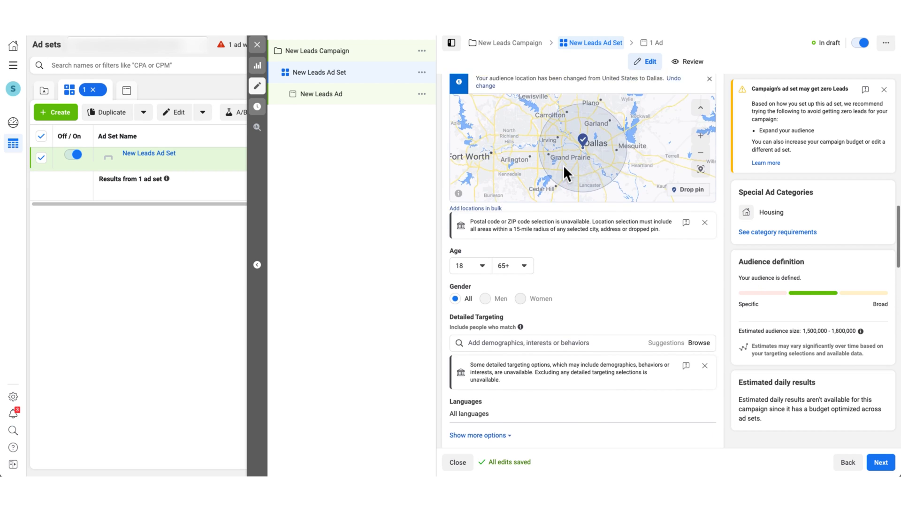
pyautogui.scroll(-3, 563, 165)
pyautogui.moveTo(509, 177)
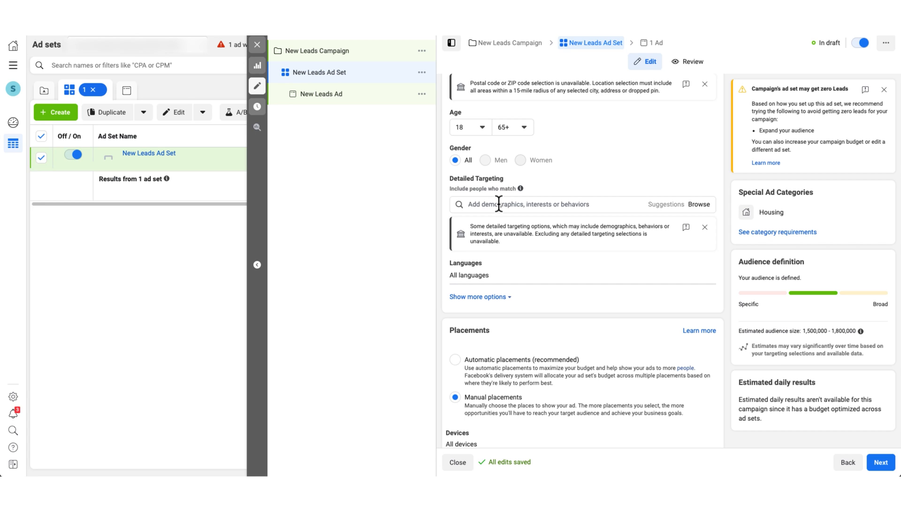
pyautogui.click(498, 204)
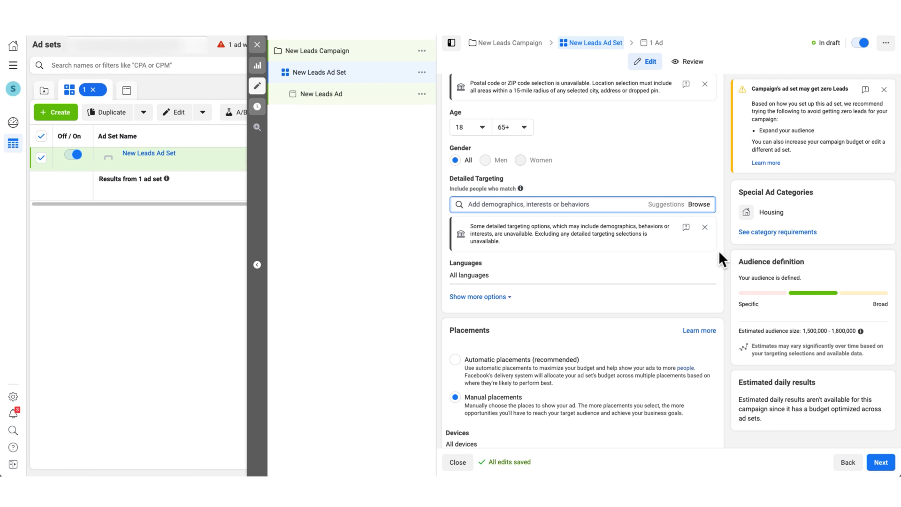
pyautogui.scroll(-8, 719, 249)
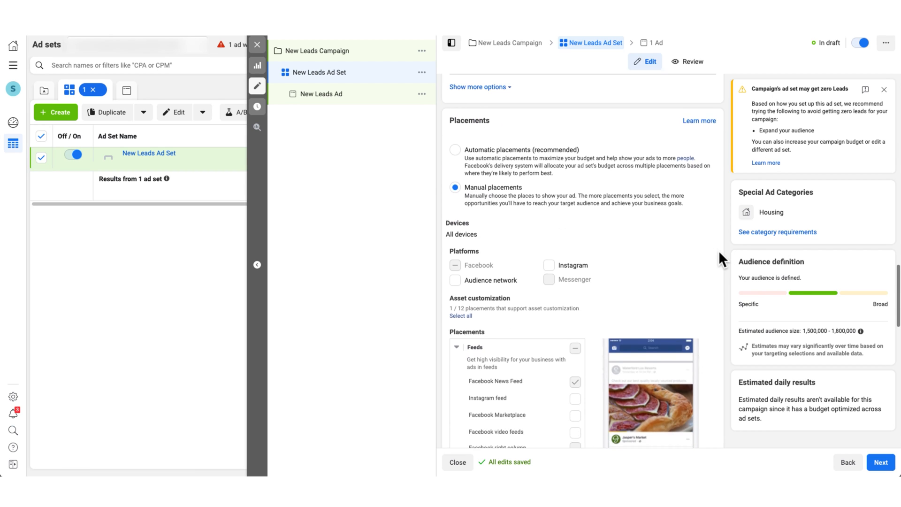
pyautogui.scroll(-10, 718, 250)
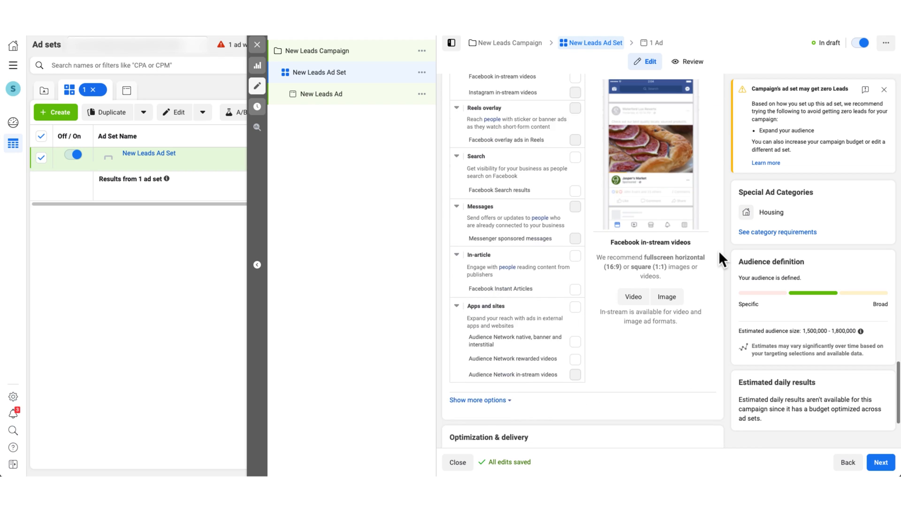
pyautogui.scroll(6, 718, 249)
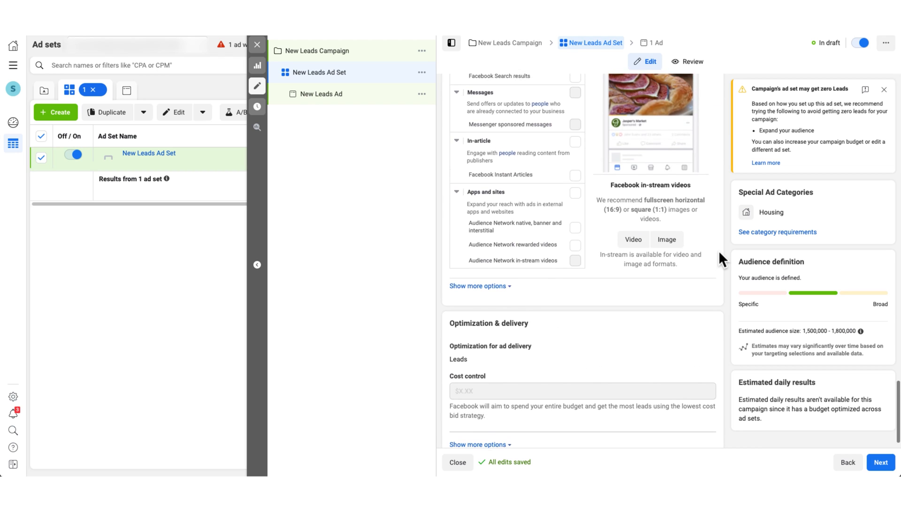
pyautogui.scroll(8, 719, 250)
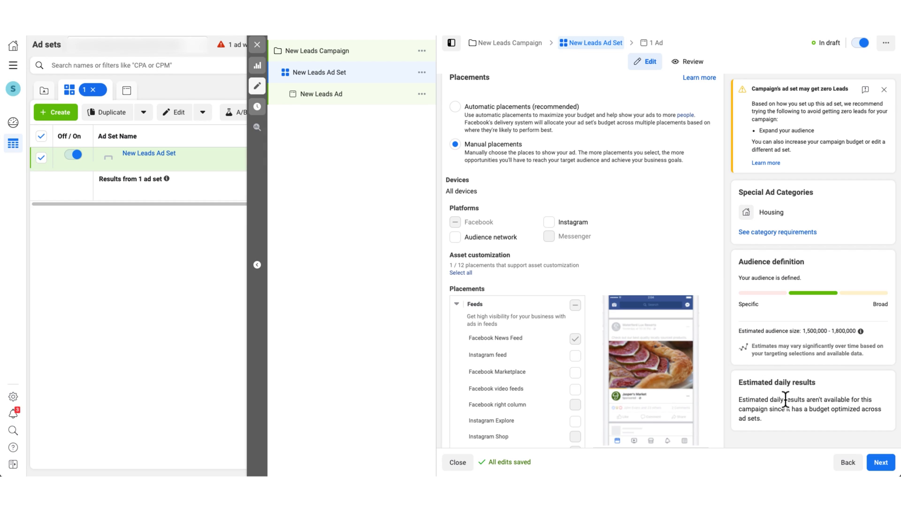
# - Advance from the ad set to the New Leads Ad editor and scroll to the ad creative section
pyautogui.click(881, 463)
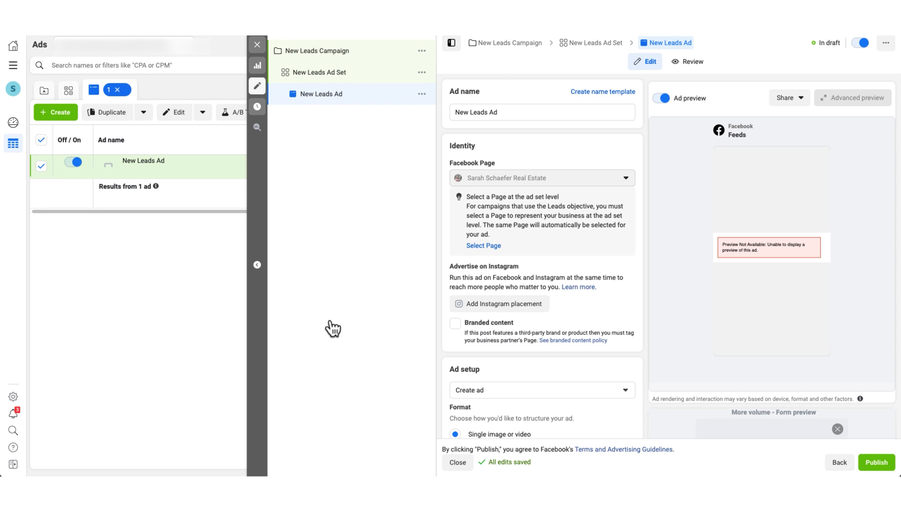
pyautogui.scroll(-6, 468, 414)
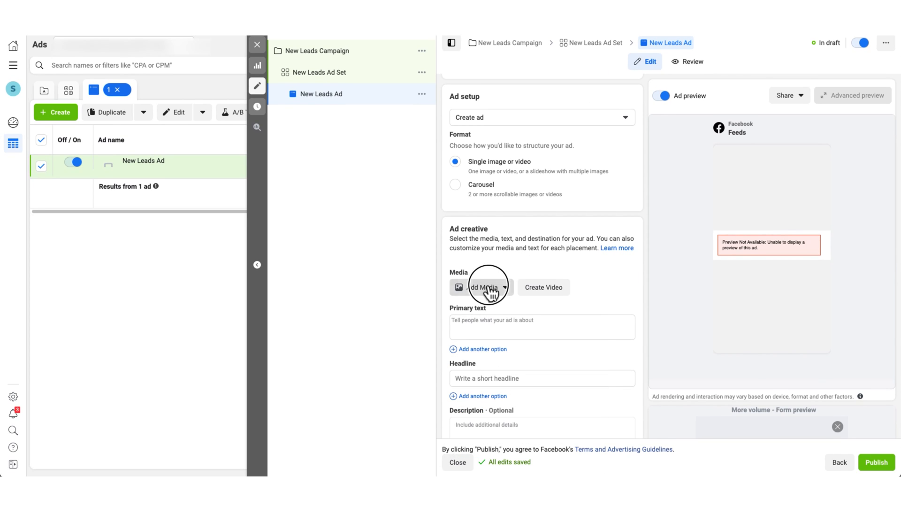
# - Attach the house image from account images as the ad's media, keeping the default crops
pyautogui.click(483, 285)
pyautogui.click(484, 312)
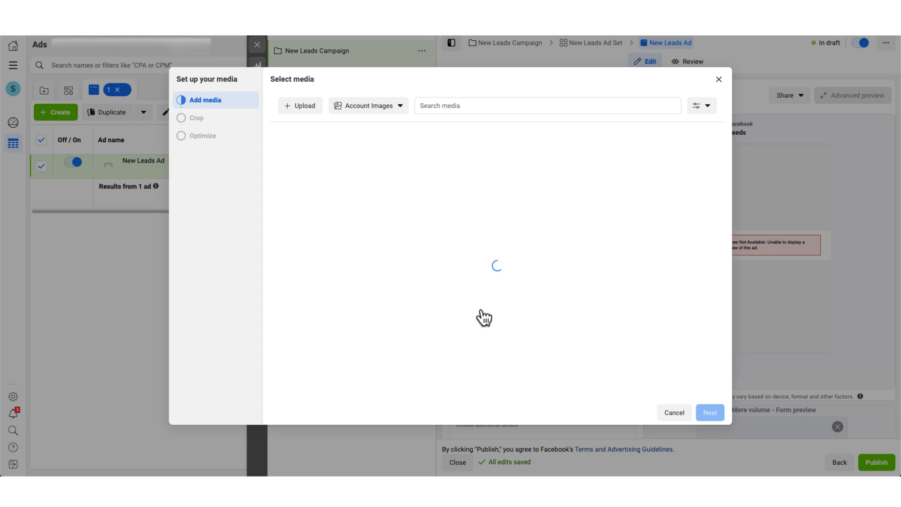
pyautogui.click(299, 164)
pyautogui.click(711, 415)
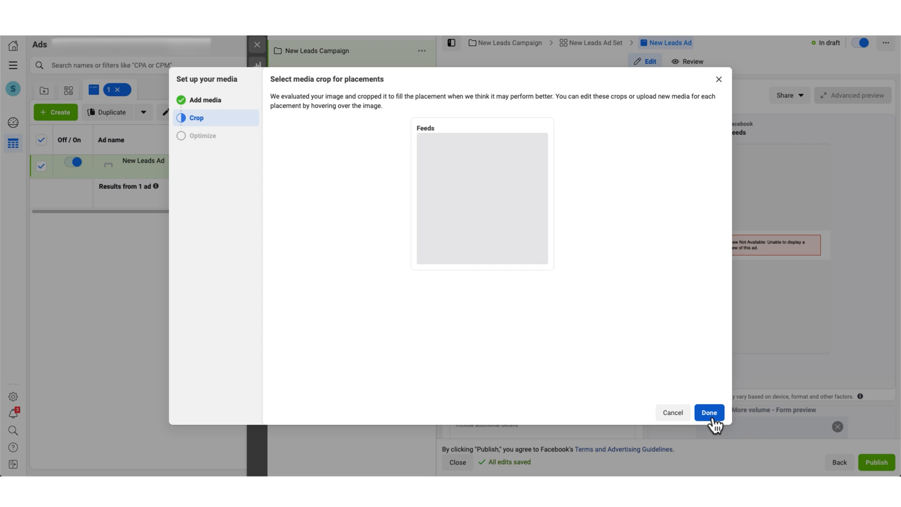
pyautogui.click(711, 417)
pyautogui.click(490, 258)
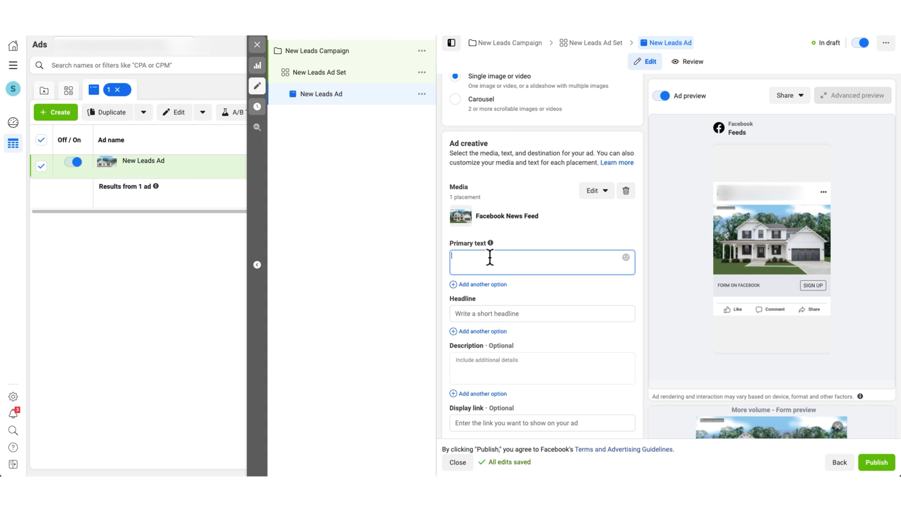
# - Enter the first primary text line 'Incredible New Home JUST Listed In Dallas'
pyautogui.write('Incredible New Ho')
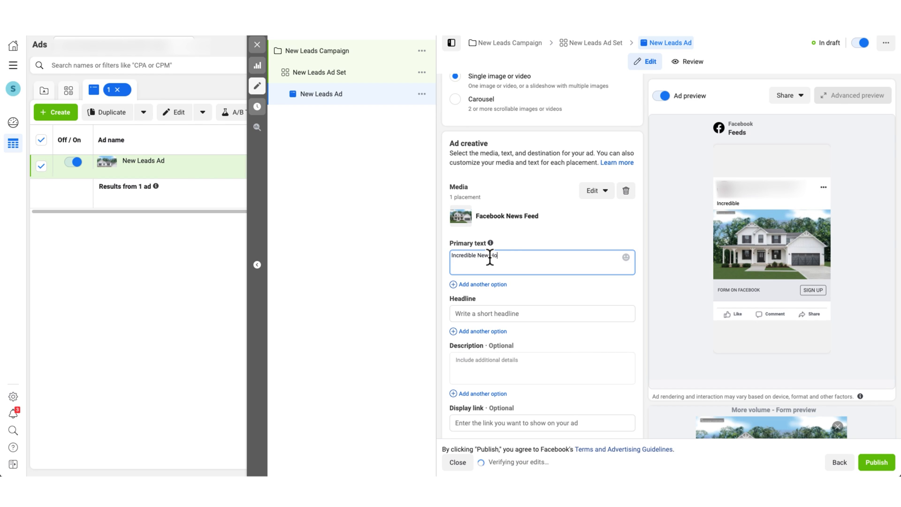
pyautogui.write('me JUST Listed In Dallas')
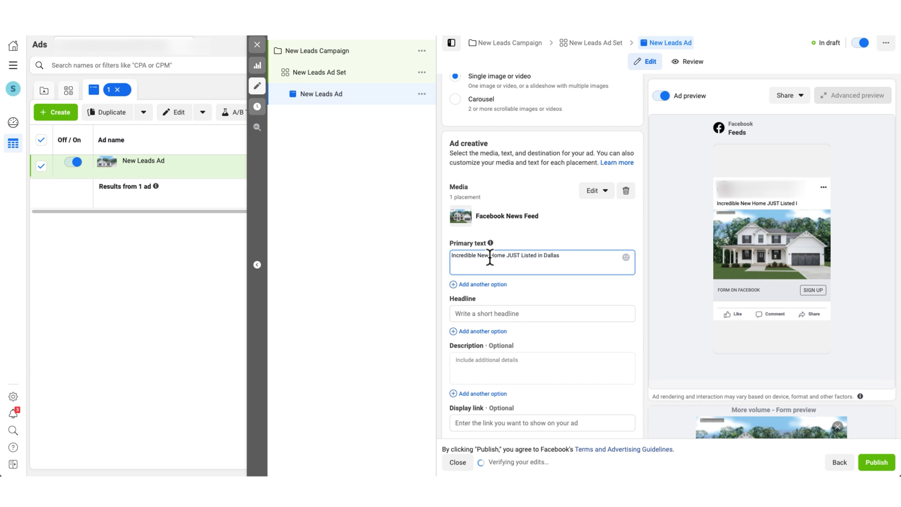
pyautogui.tripleClick(500, 257)
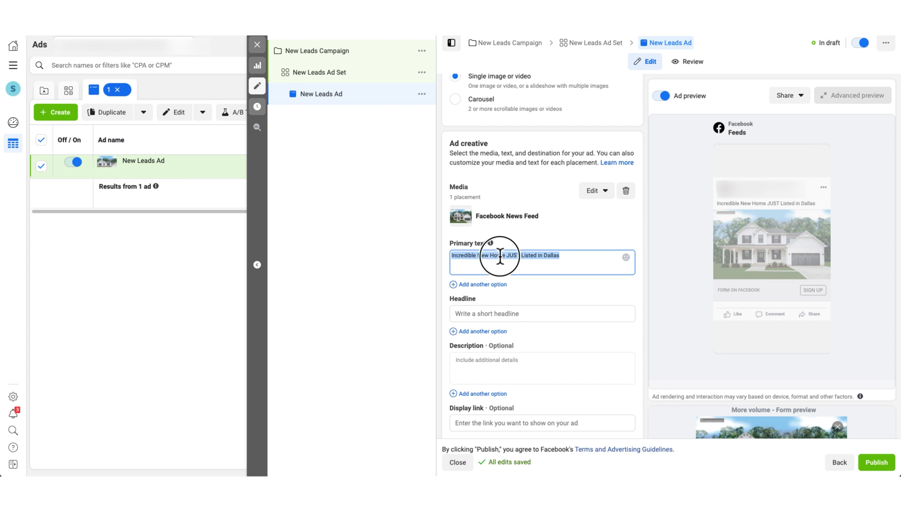
pyautogui.doubleClick(548, 257)
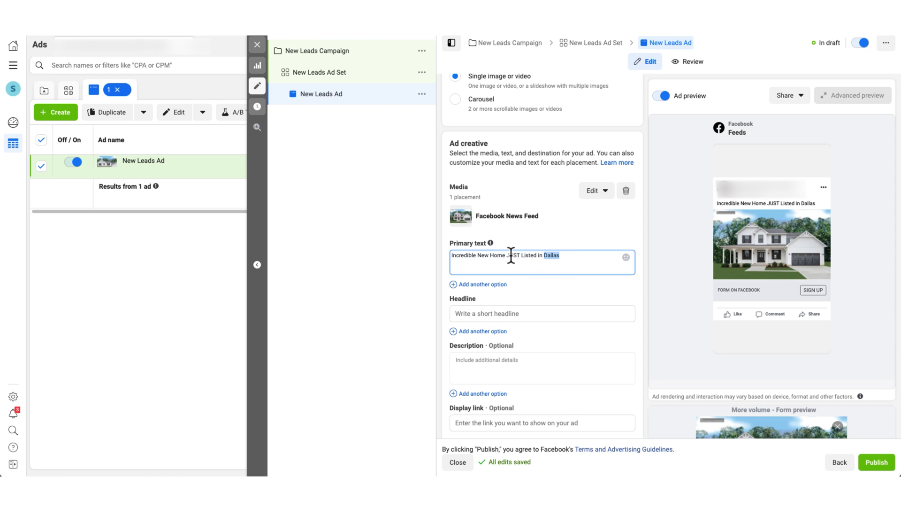
pyautogui.tripleClick(510, 256)
pyautogui.click(510, 256)
pyautogui.moveTo(529, 256); pyautogui.dragTo(504, 257)
pyautogui.click(561, 267)
pyautogui.press('Return')
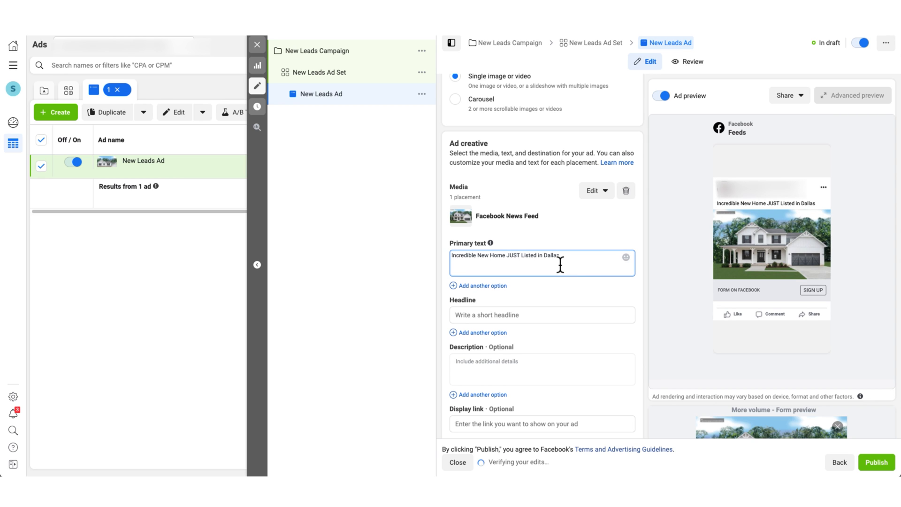
# - Add the lines 'Lakeside views!' and 'Click [Learn More] for price, photos, address and virtual tour'
pyautogui.write('Locked')
pyautogui.press('BackSpace')
pyautogui.press('BackSpace')
pyautogui.press('BackSpace')
pyautogui.press('BackSpace')
pyautogui.press('BackSpace')
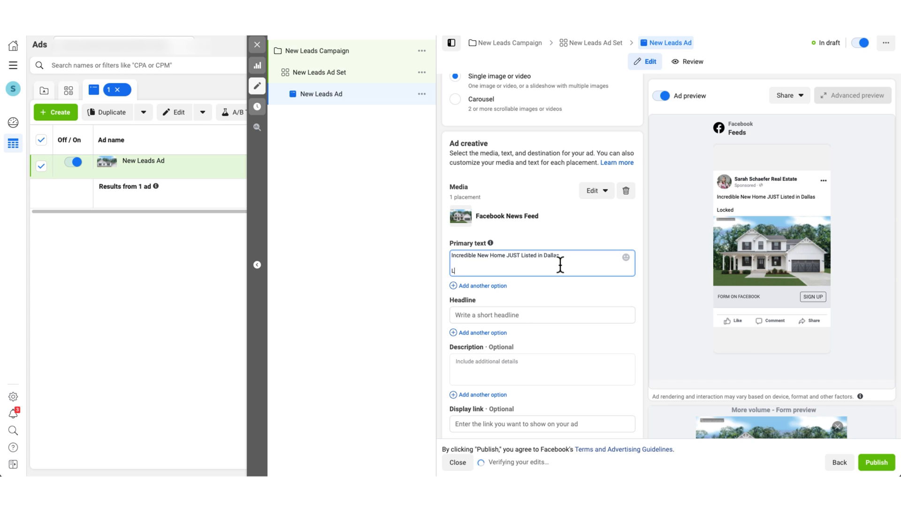
pyautogui.write('akeside views')
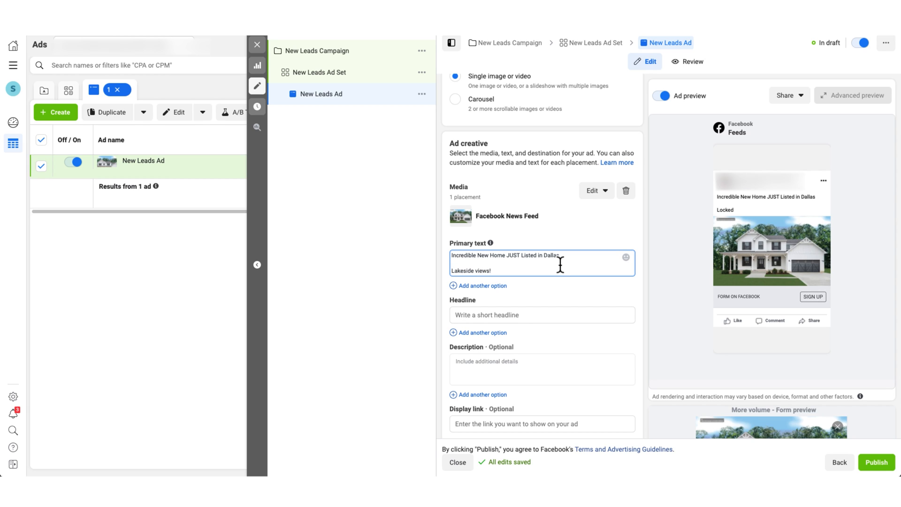
pyautogui.write('!')
pyautogui.press('Return')
pyautogui.write('Cli')
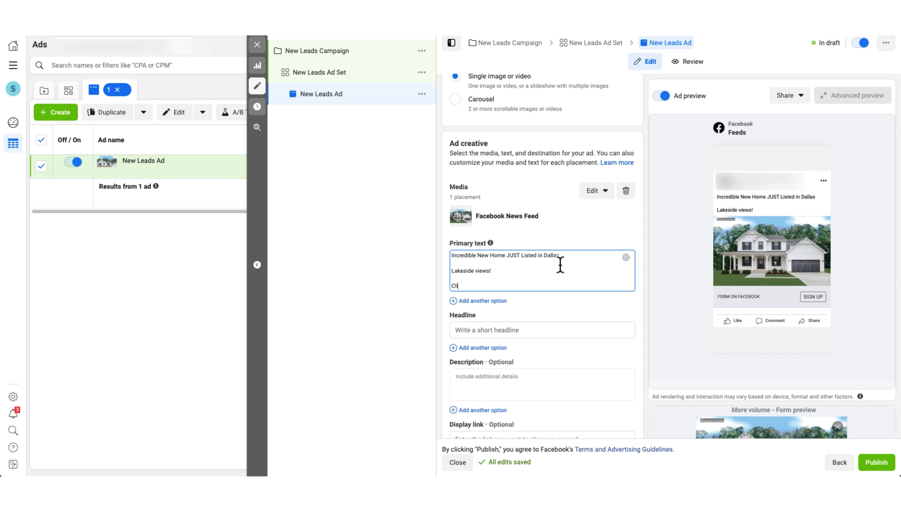
pyautogui.write('ck [Learn Mo')
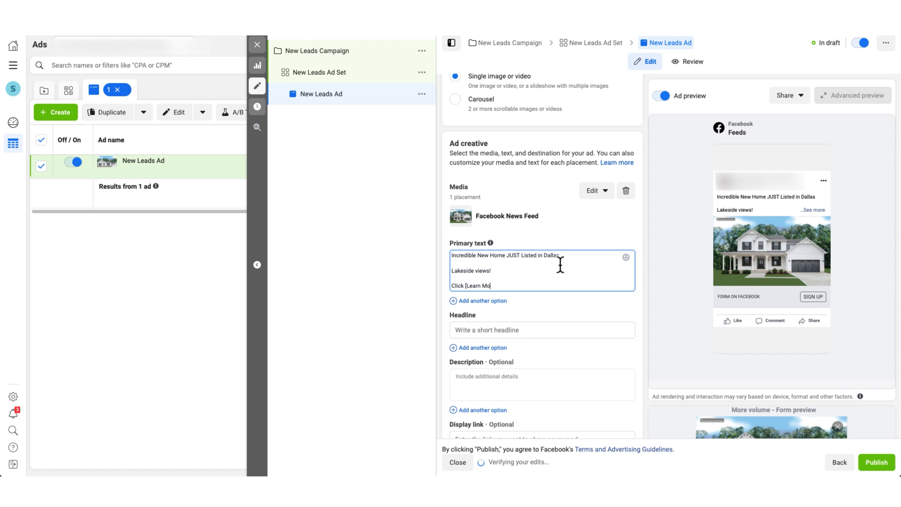
pyautogui.write('re] for price, ph')
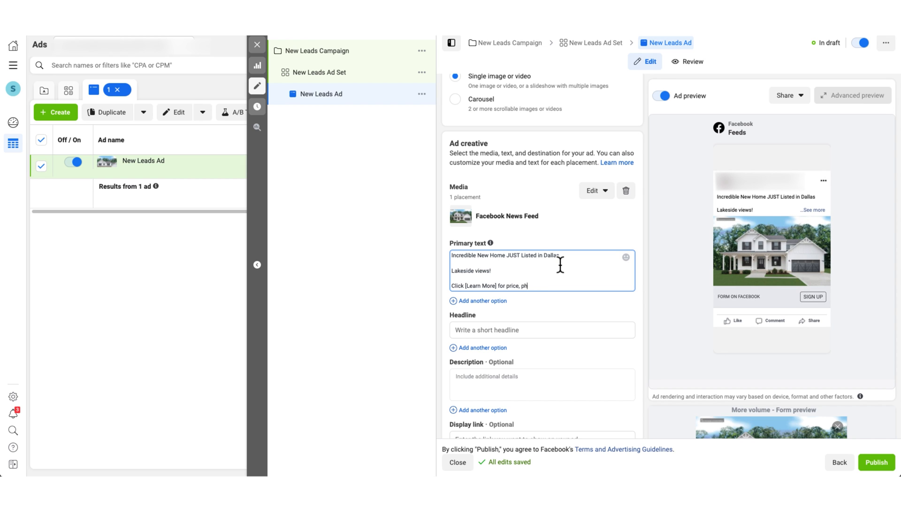
pyautogui.write('otos, address and vir')
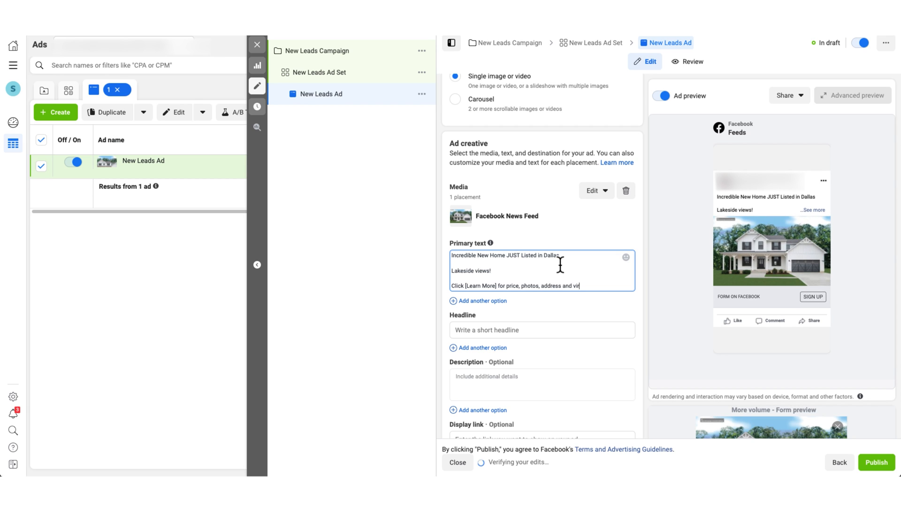
pyautogui.write('itual tour')
pyautogui.press('BackSpace')
pyautogui.press('BackSpace')
pyautogui.press('BackSpace')
pyautogui.press('BackSpace')
pyautogui.press('BackSpace')
pyautogui.press('BackSpace')
pyautogui.press('BackSpace')
pyautogui.press('BackSpace')
pyautogui.press('BackSpace')
pyautogui.press('BackSpace')
pyautogui.write('tual tour')
# - Review the three primary text lines by selecting each in turn
pyautogui.moveTo(613, 279); pyautogui.dragTo(368, 241)
pyautogui.click(563, 276)
pyautogui.moveTo(605, 286); pyautogui.dragTo(432, 256)
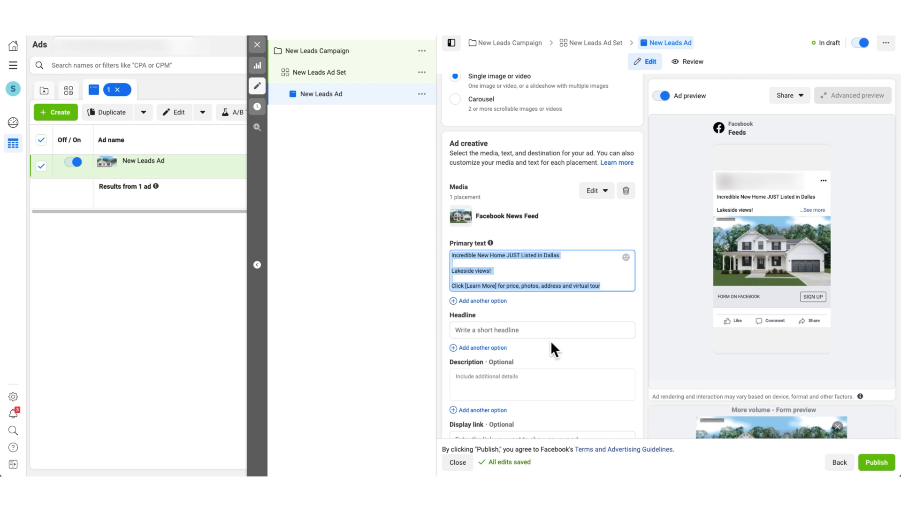
pyautogui.click(472, 273)
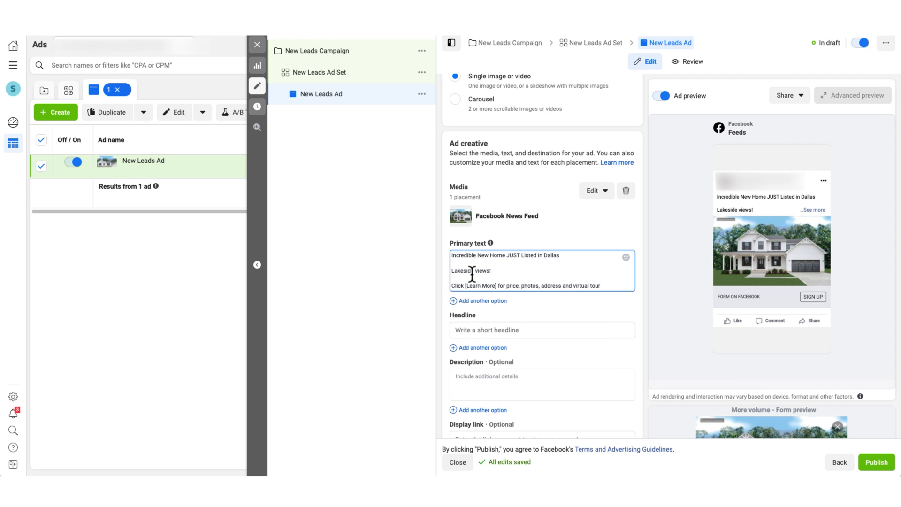
pyautogui.tripleClick(472, 272)
pyautogui.click(485, 279)
pyautogui.tripleClick(491, 286)
# - Give the ad the headline 'Just Listed Home' and the description 'Will NOT Last'
pyautogui.click(620, 332)
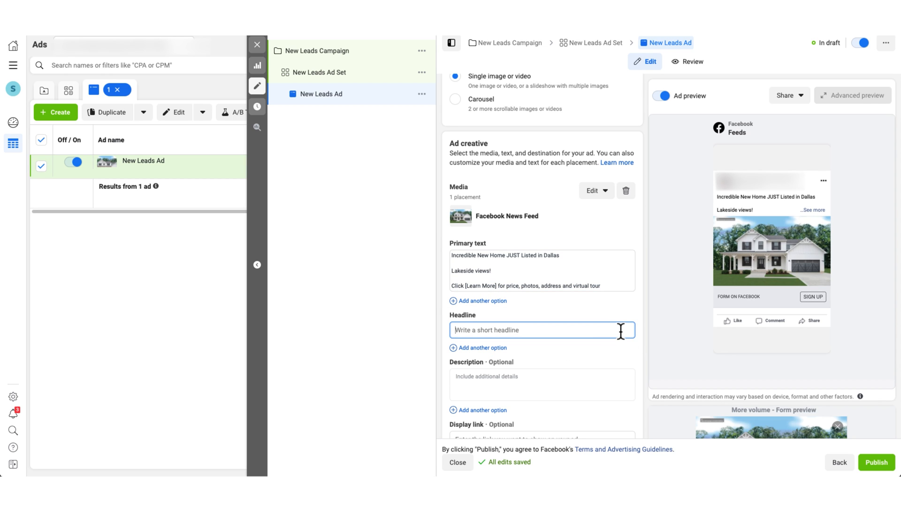
pyautogui.write('Just Listed Home')
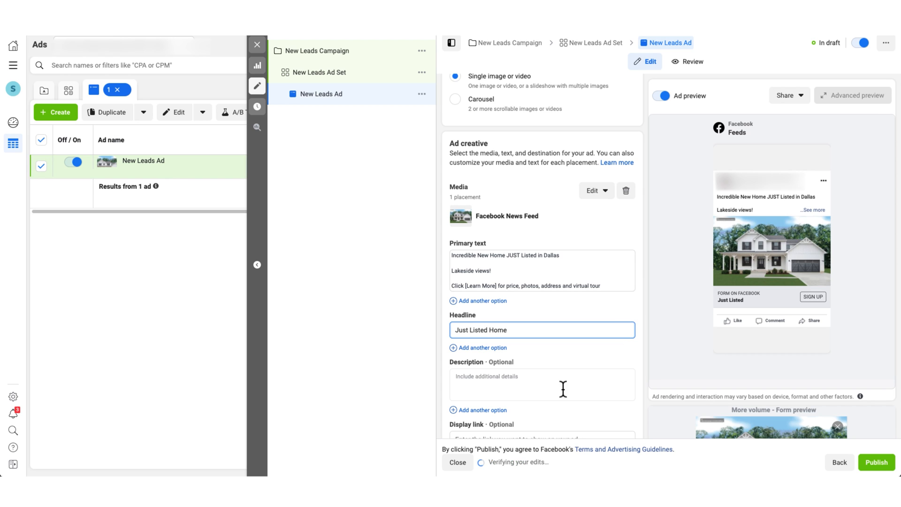
pyautogui.click(540, 386)
pyautogui.write('Wi')
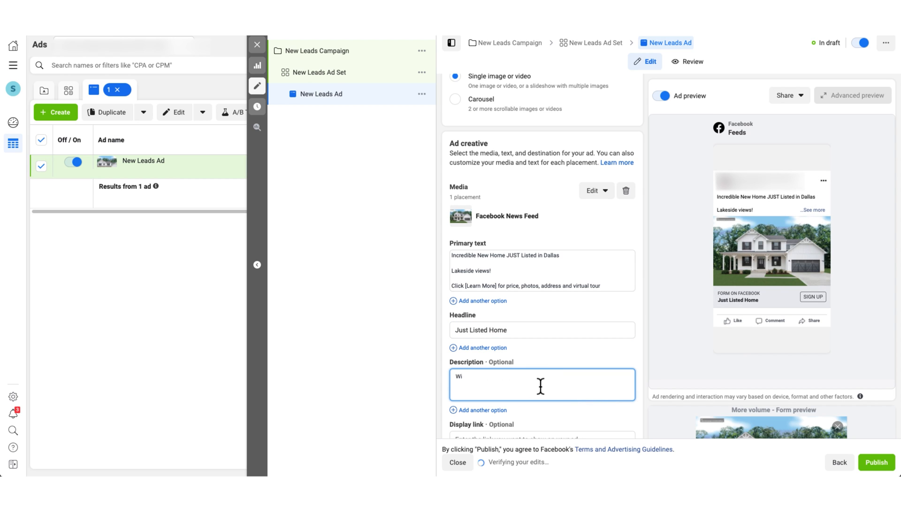
pyautogui.write('ll NOT Last')
pyautogui.scroll(-8, 540, 386)
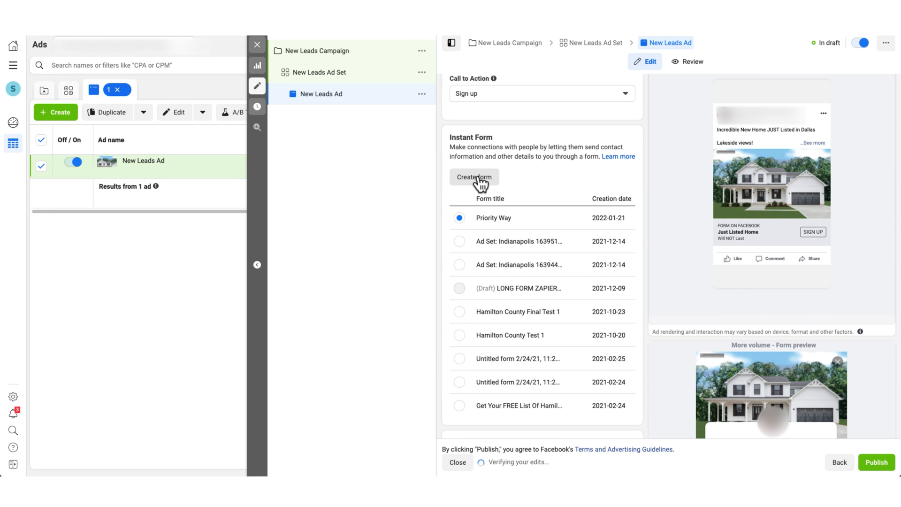
# - Create a new instant form with sharing set to Open and expand its Intro section
pyautogui.click(477, 178)
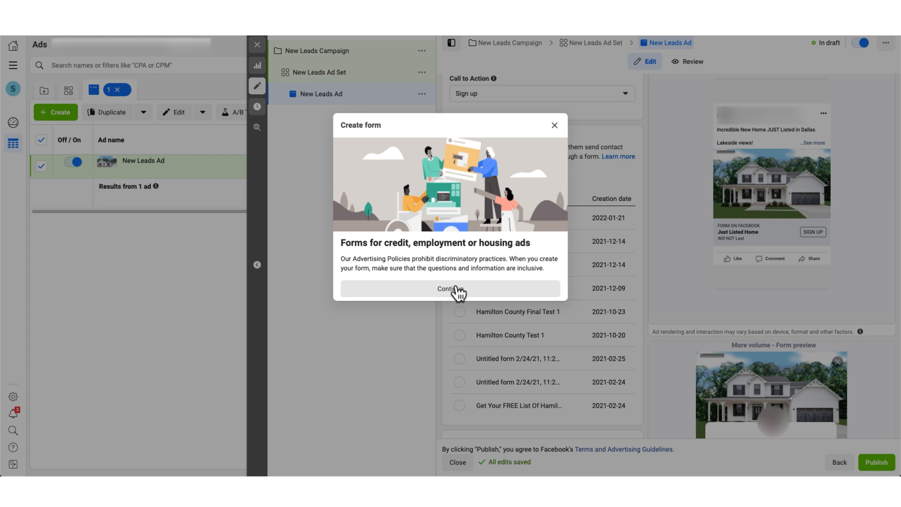
pyautogui.click(455, 290)
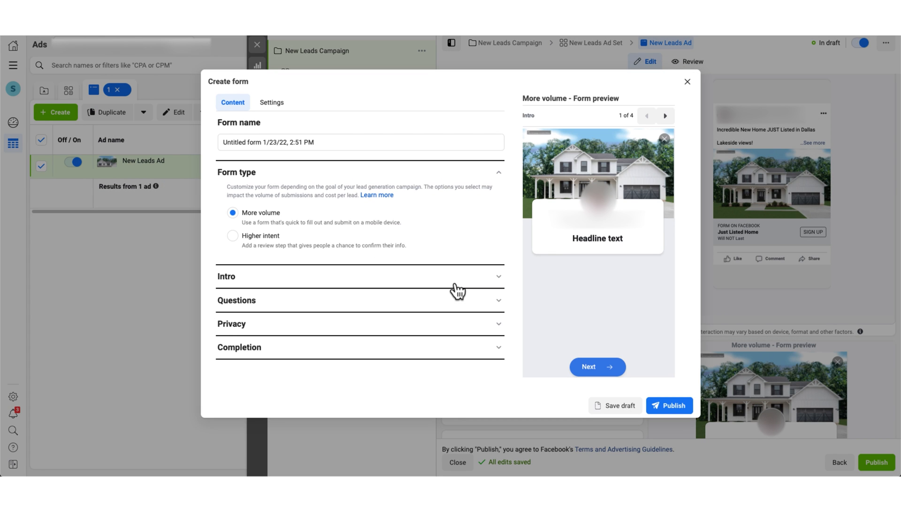
pyautogui.click(271, 103)
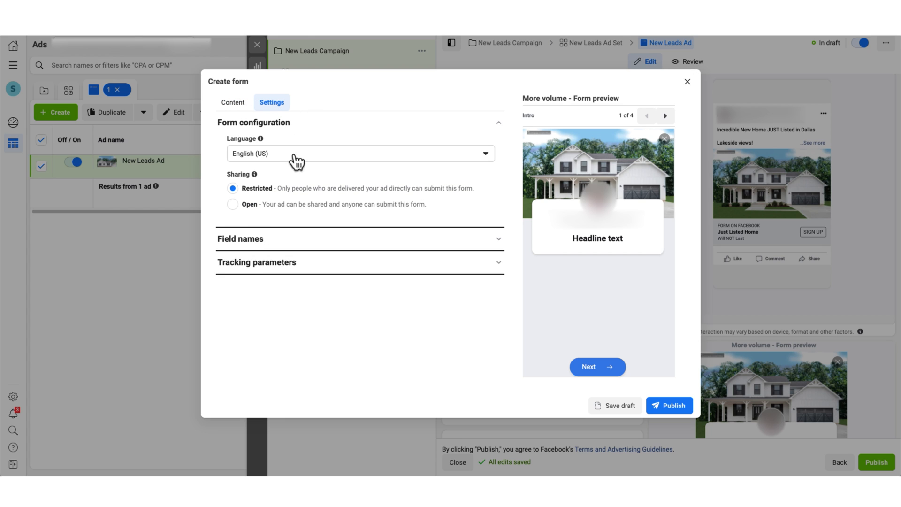
pyautogui.click(674, 217)
pyautogui.click(232, 204)
pyautogui.click(241, 105)
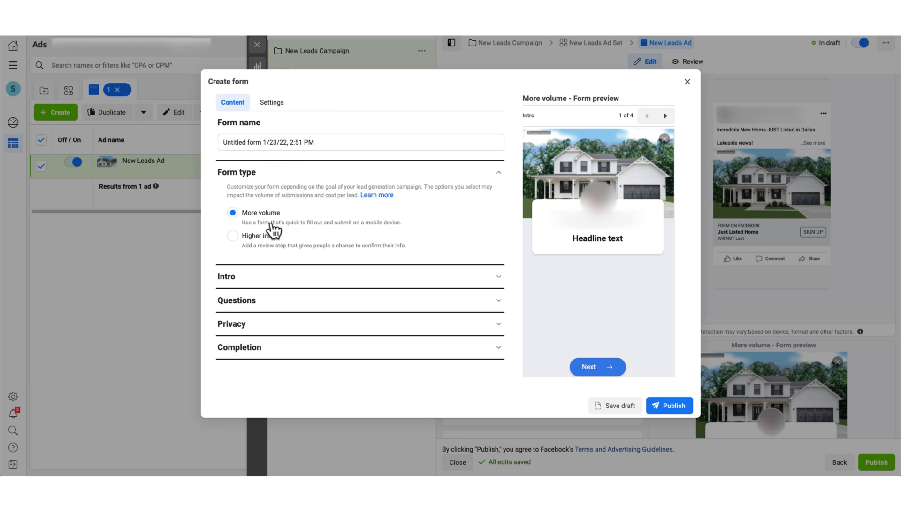
pyautogui.click(265, 279)
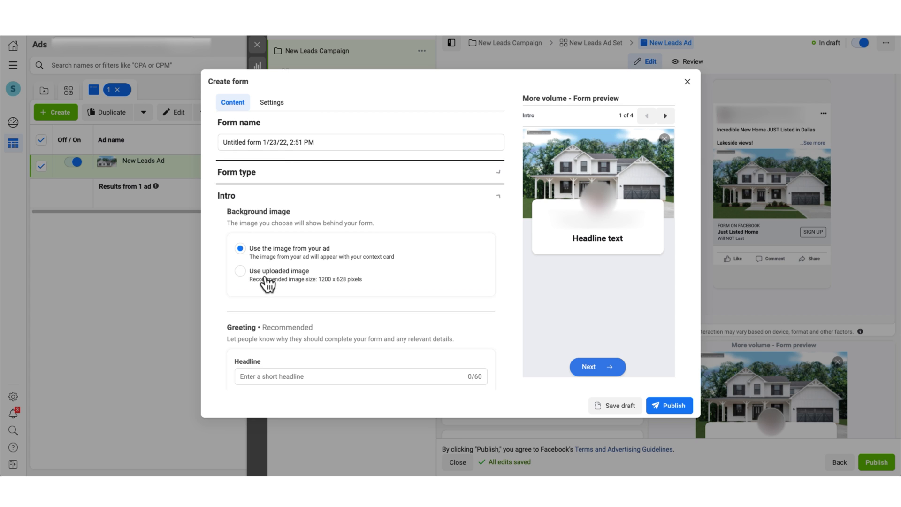
pyautogui.scroll(-4, 331, 371)
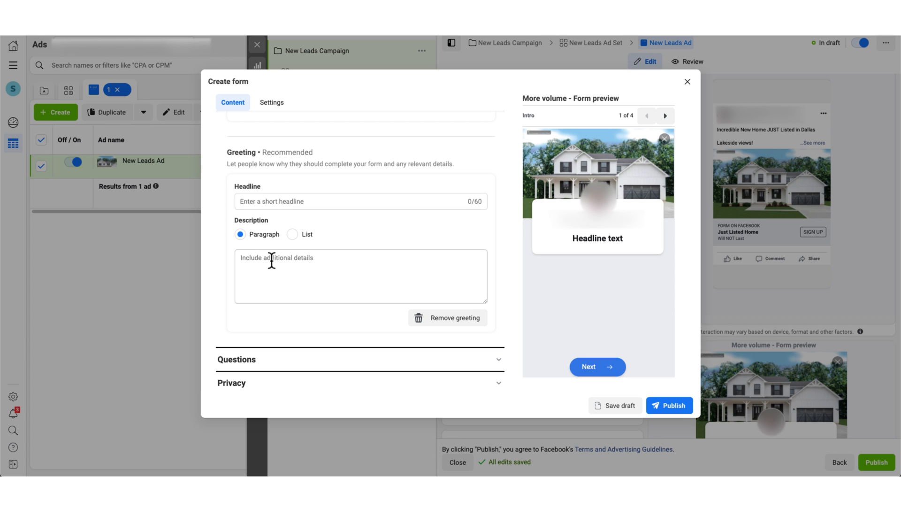
# - Replace the form's Full name question with a First name question
pyautogui.click(298, 366)
pyautogui.scroll(-5, 298, 338)
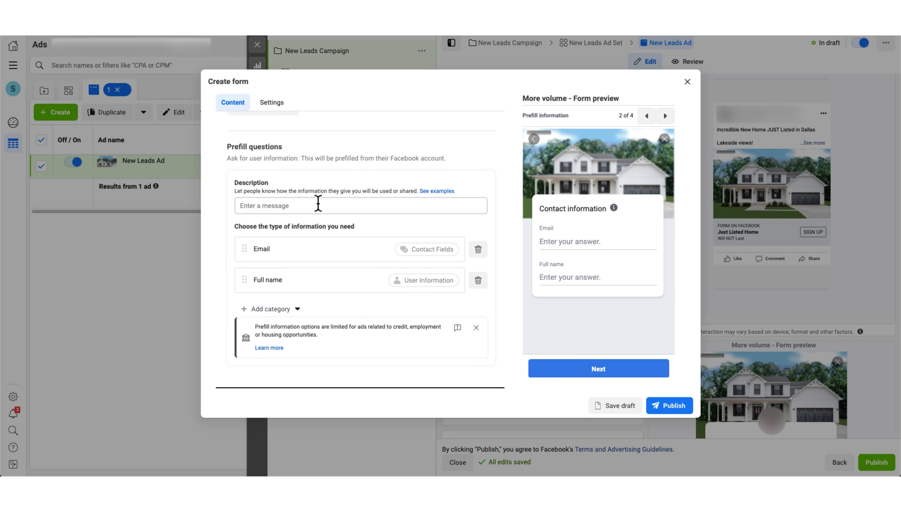
pyautogui.click(373, 206)
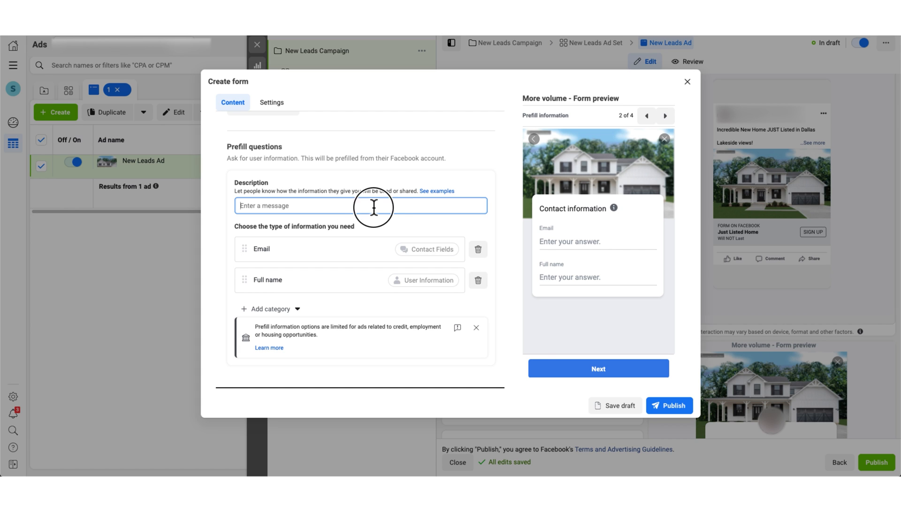
pyautogui.click(478, 280)
pyautogui.click(270, 277)
pyautogui.moveTo(279, 317)
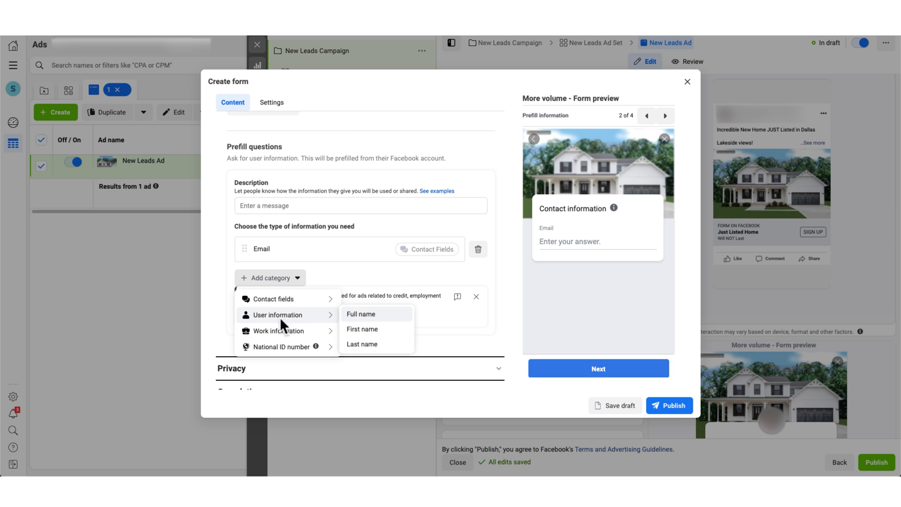
pyautogui.click(362, 329)
# - Add a Phone number question and move First name above Email
pyautogui.click(257, 309)
pyautogui.moveTo(298, 349)
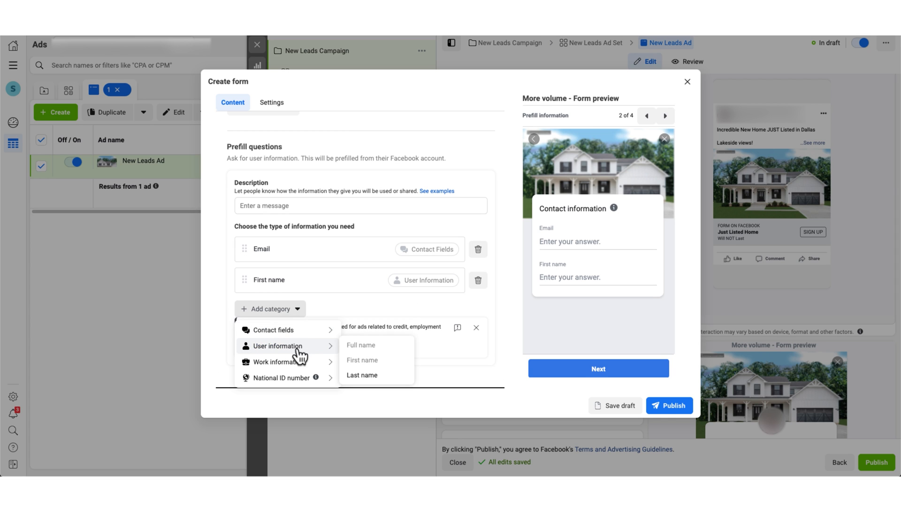
pyautogui.moveTo(306, 326)
pyautogui.click(364, 342)
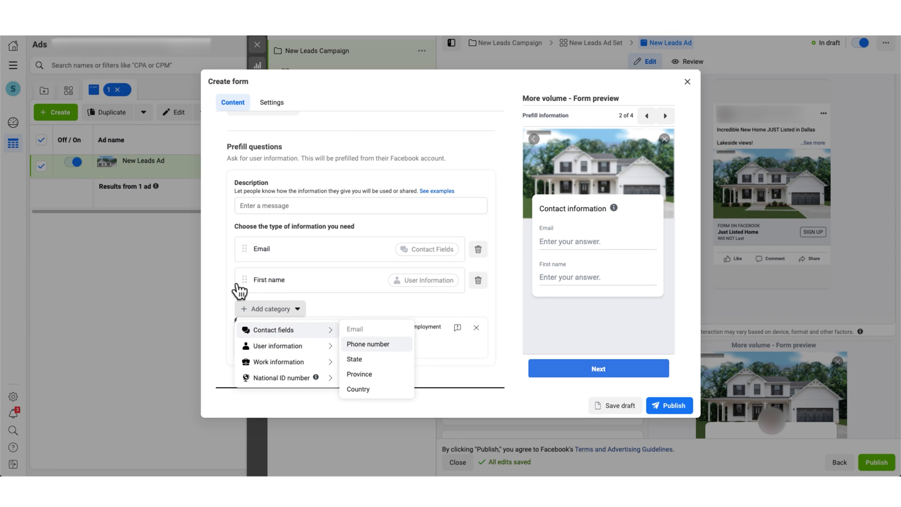
pyautogui.moveTo(241, 280); pyautogui.dragTo(244, 237)
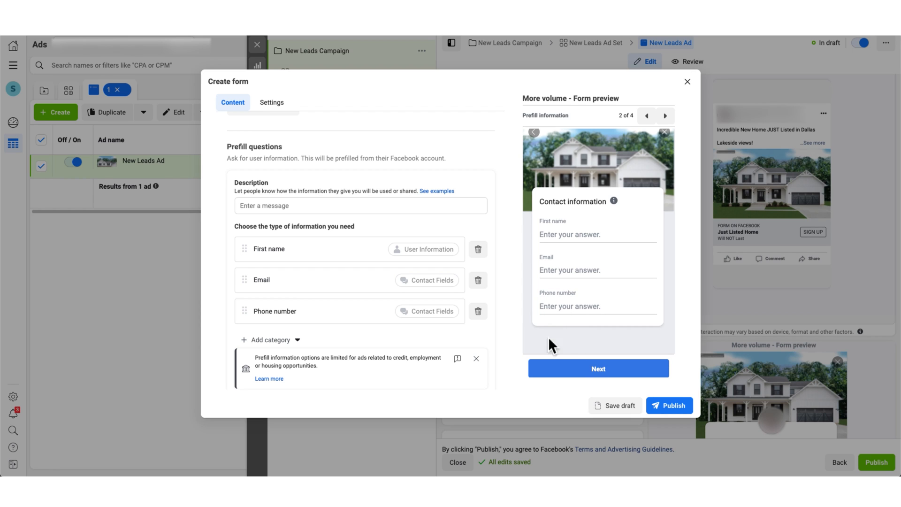
pyautogui.scroll(-4, 432, 342)
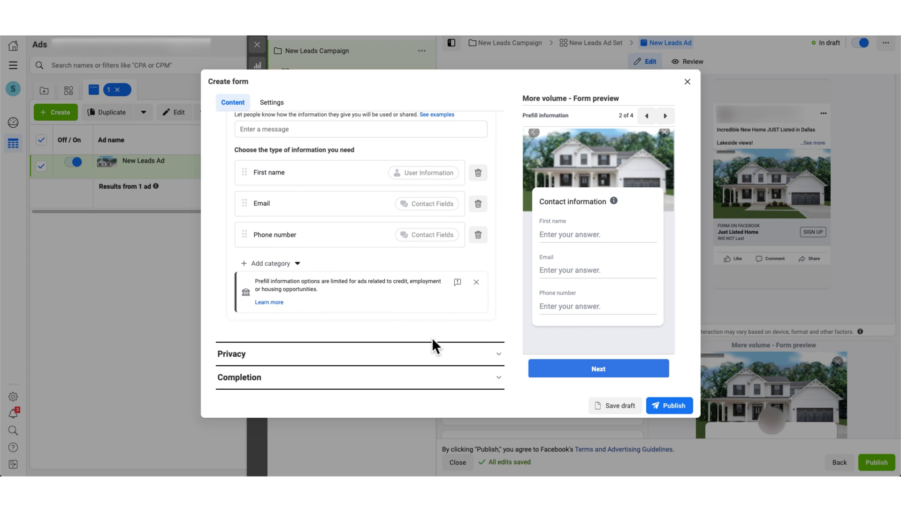
pyautogui.click(424, 353)
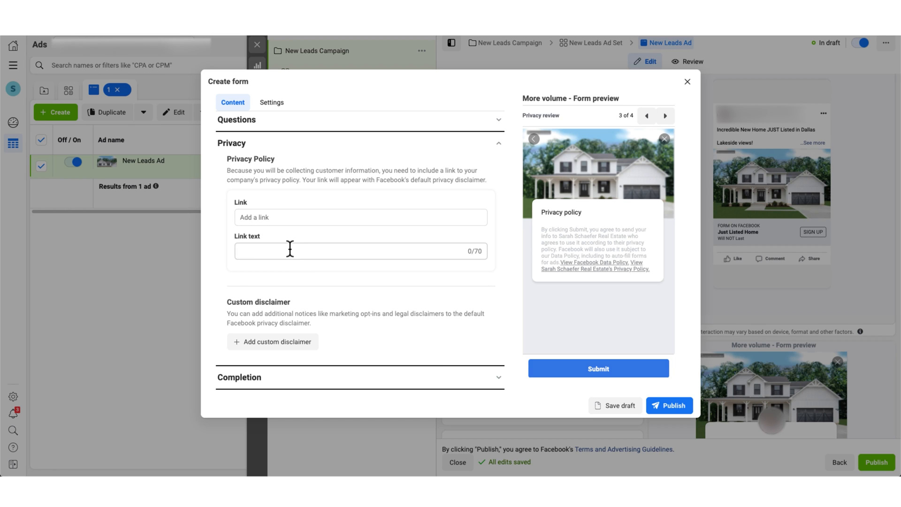
# - Enter 'Privacy Policy' as the privacy policy link text
pyautogui.click(259, 251)
pyautogui.write('Priv')
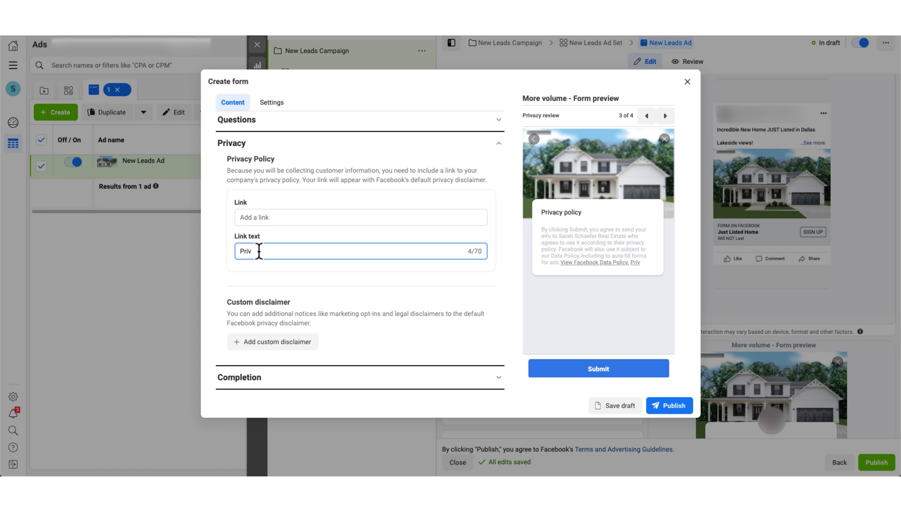
pyautogui.write('acy Policy')
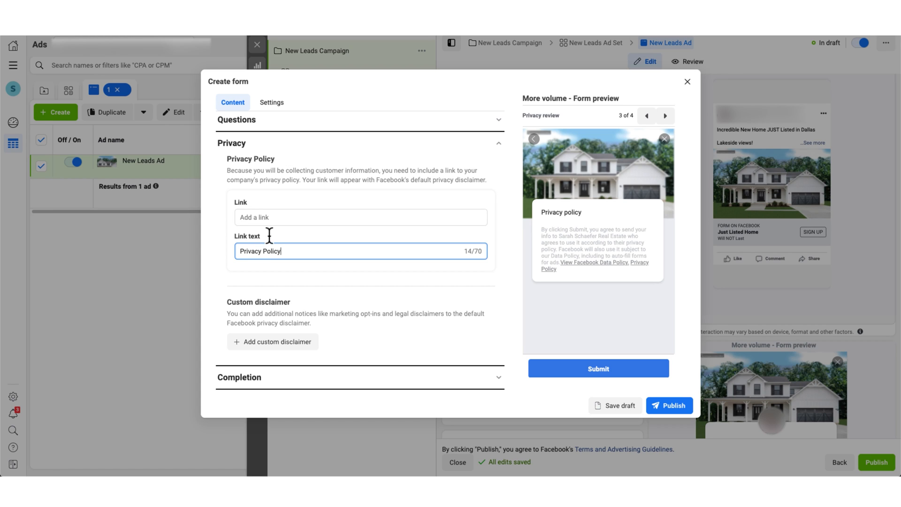
pyautogui.click(494, 232)
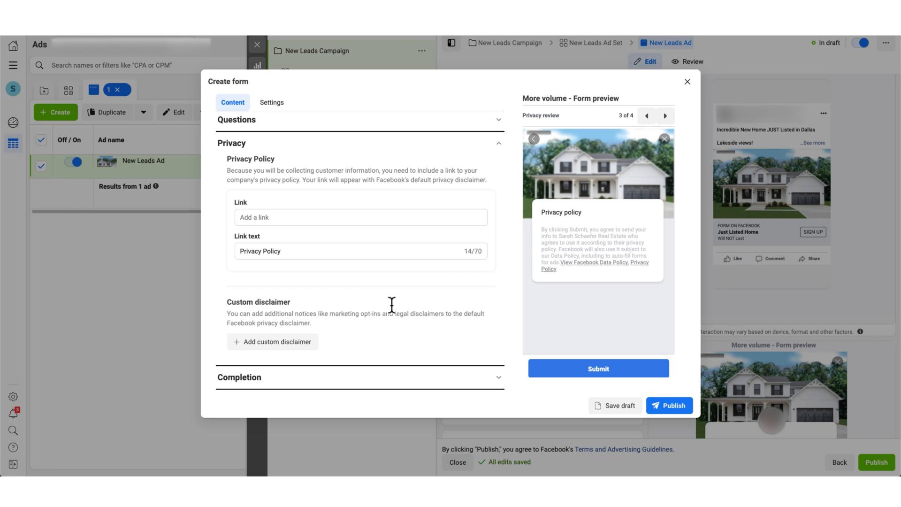
# - Switch the completion screen's call-to-action button from View website to Call business
pyautogui.click(499, 379)
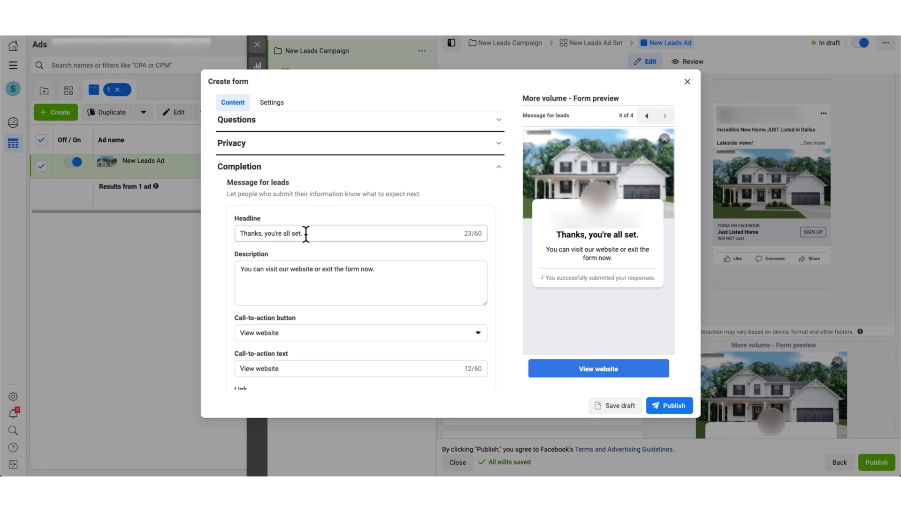
pyautogui.tripleClick(260, 274)
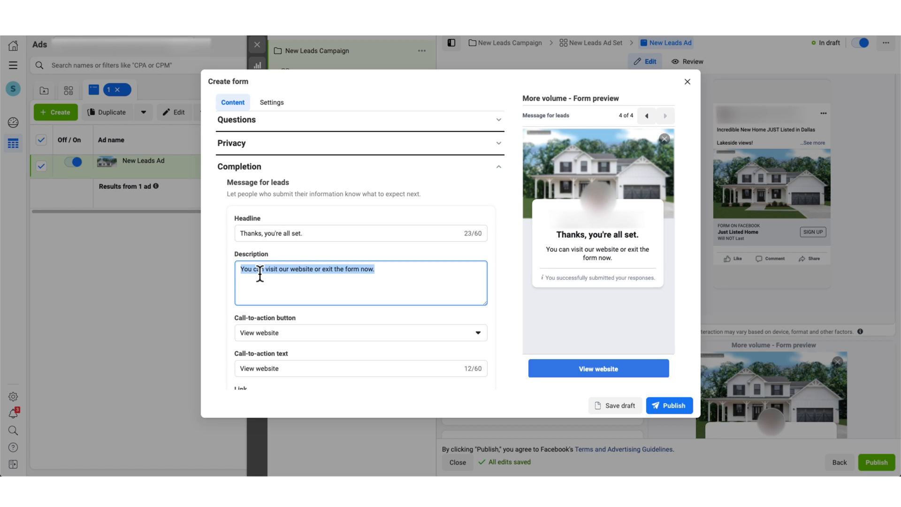
pyautogui.scroll(-2, 260, 274)
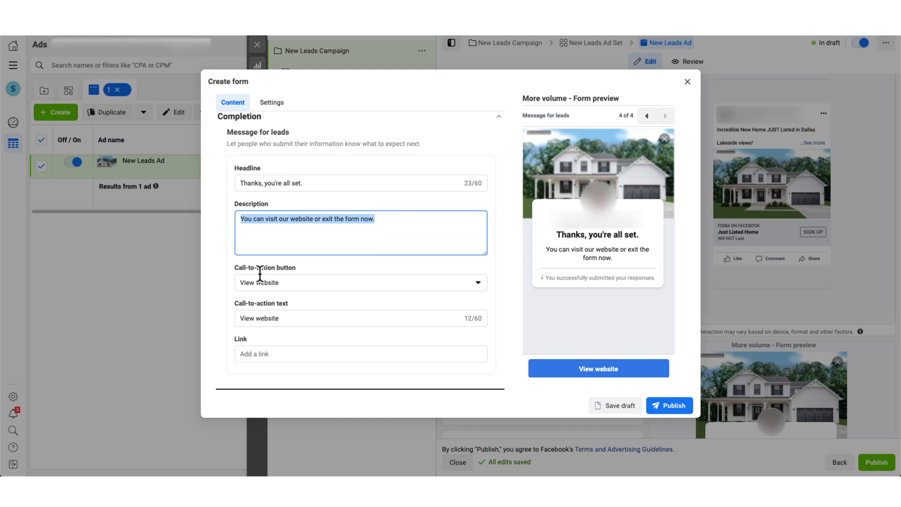
pyautogui.click(277, 285)
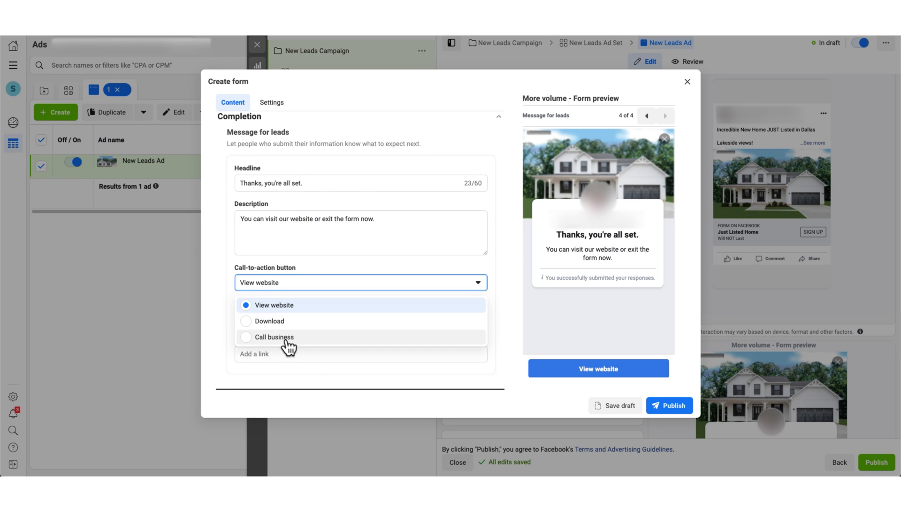
pyautogui.click(213, 317)
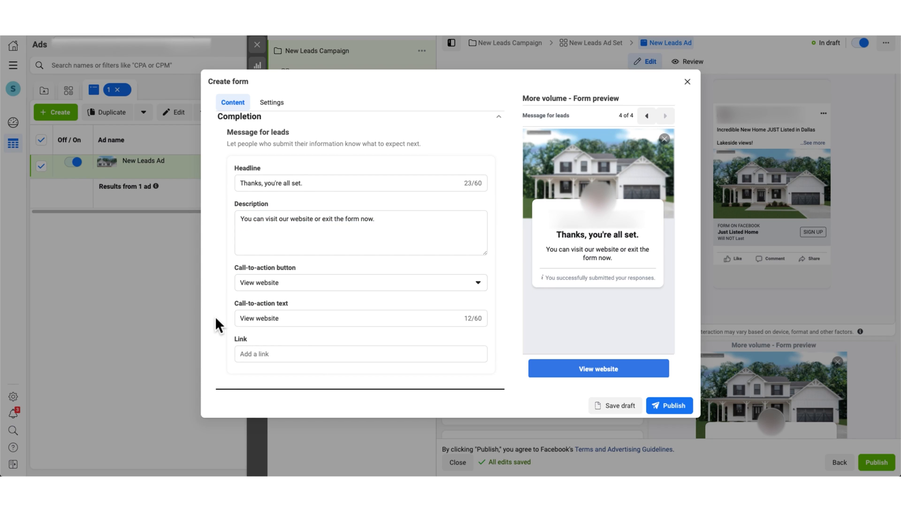
pyautogui.click(275, 282)
pyautogui.click(290, 339)
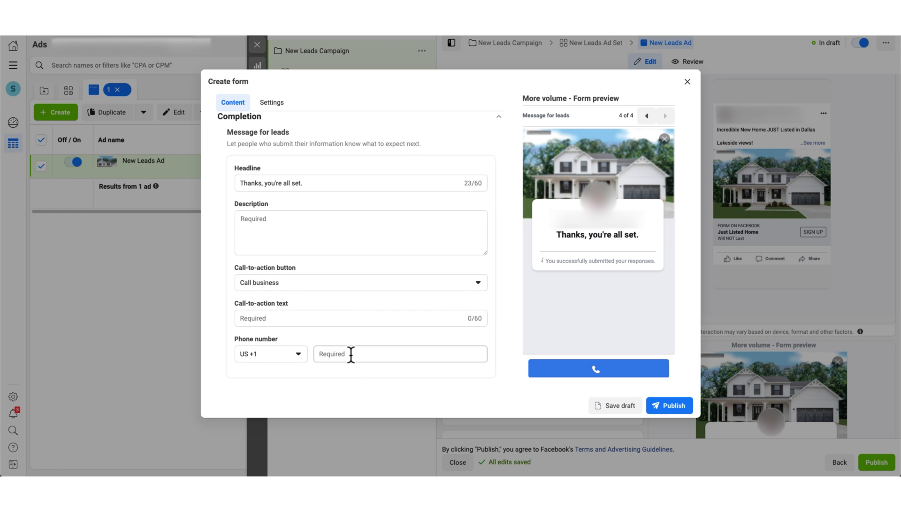